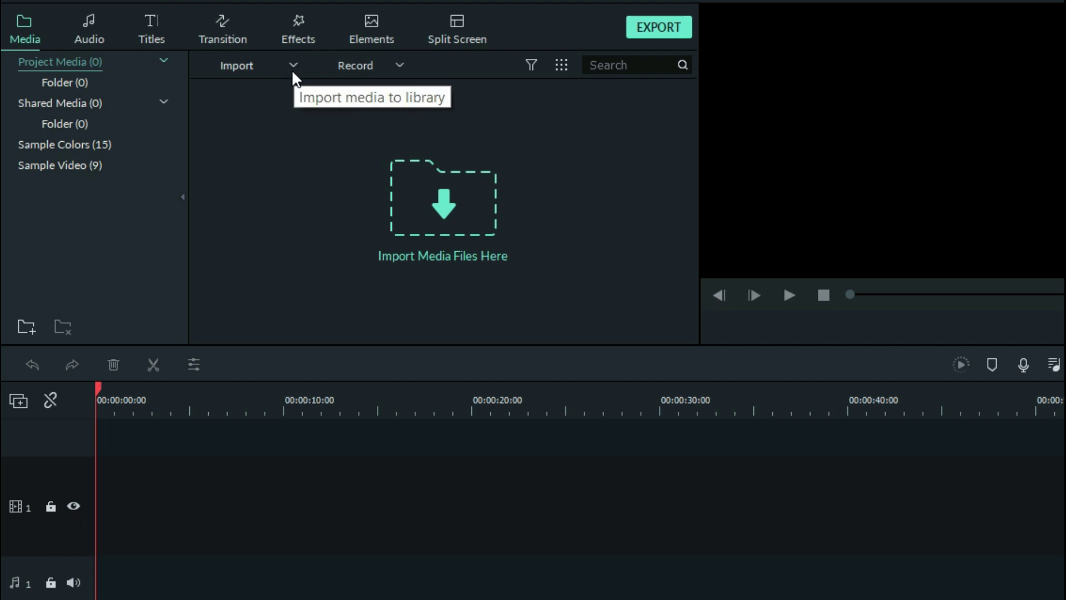
left_click(395, 64)
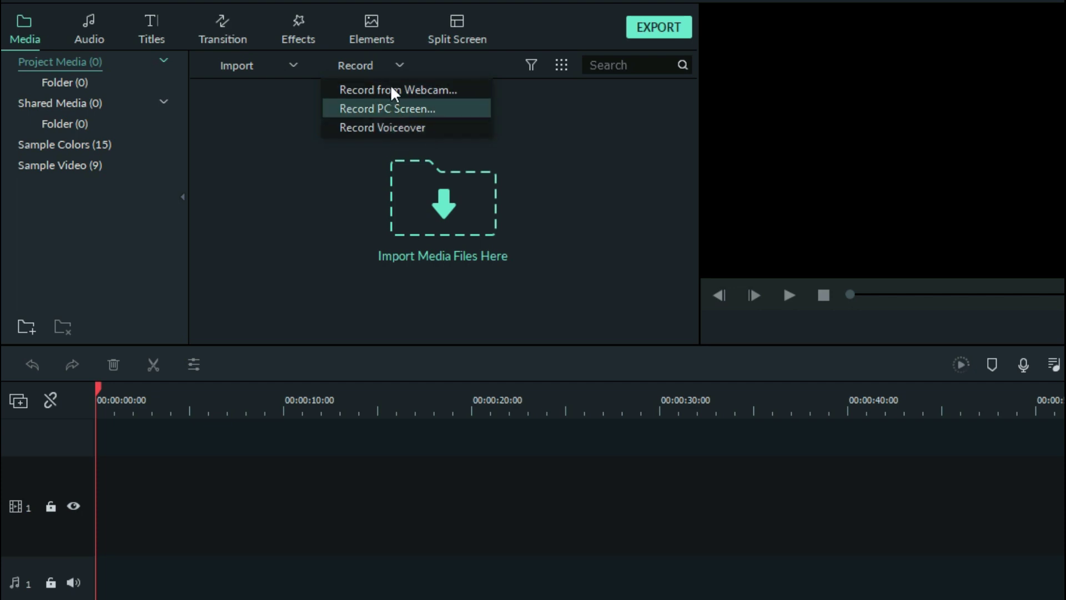
left_click(538, 146)
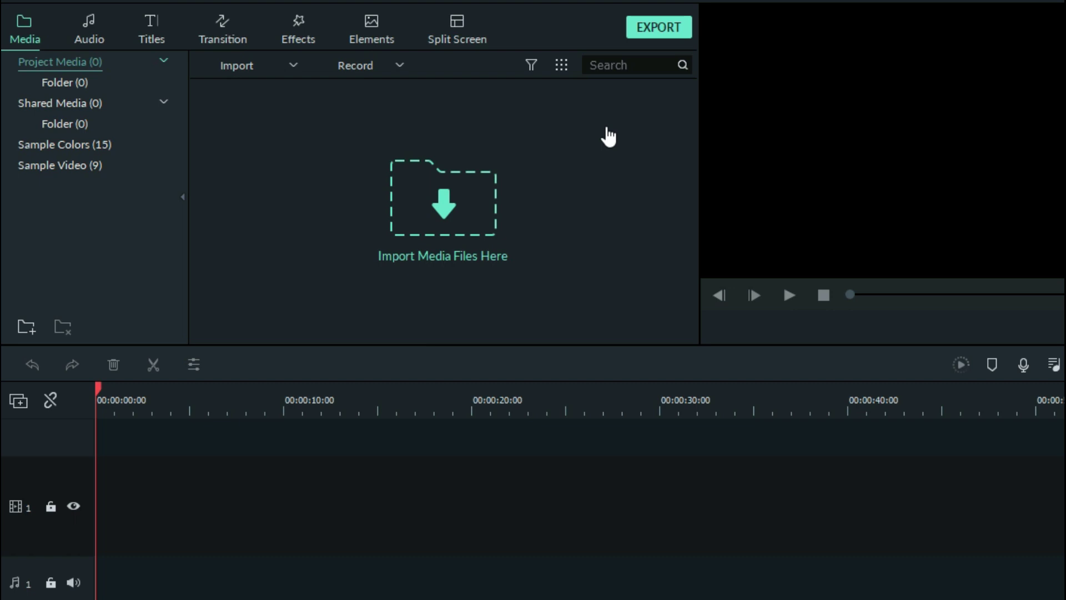
Import the images fgggg, download (1)banabababaaa, dddwew, 45 and 1e54097c-8927-47ef-921f-50a3be0658ea from the Desktop folder into the project media
left_click(292, 68)
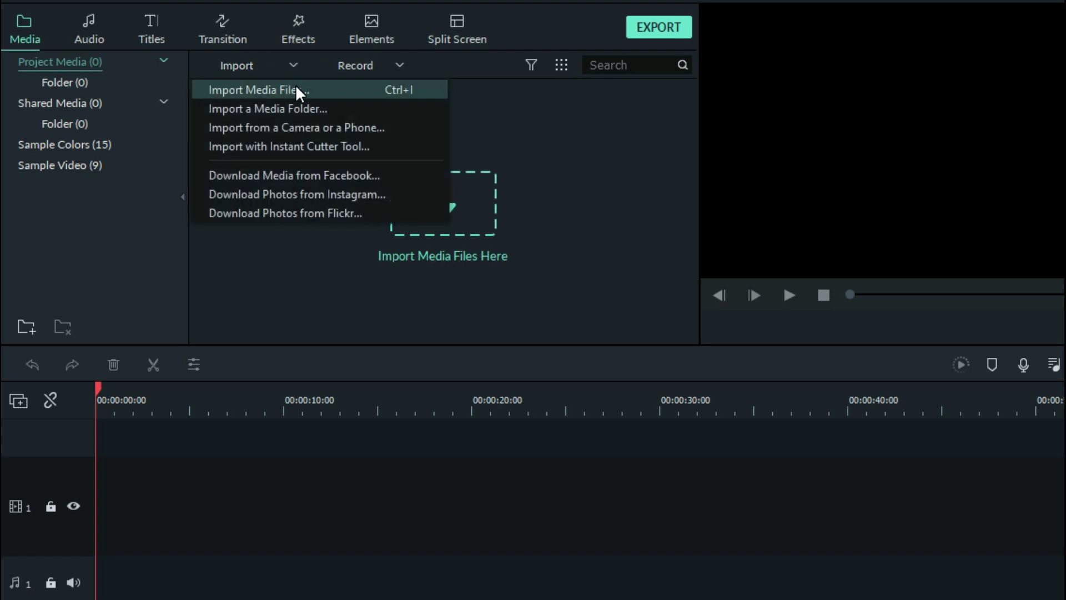
left_click(295, 89)
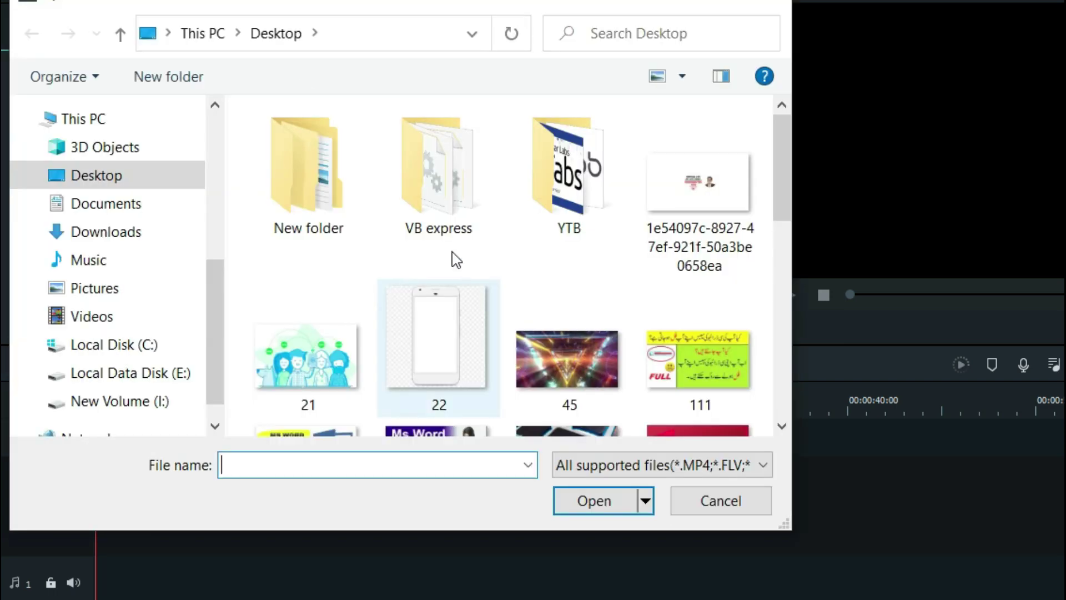
left_click_drag(779, 210, 778, 379)
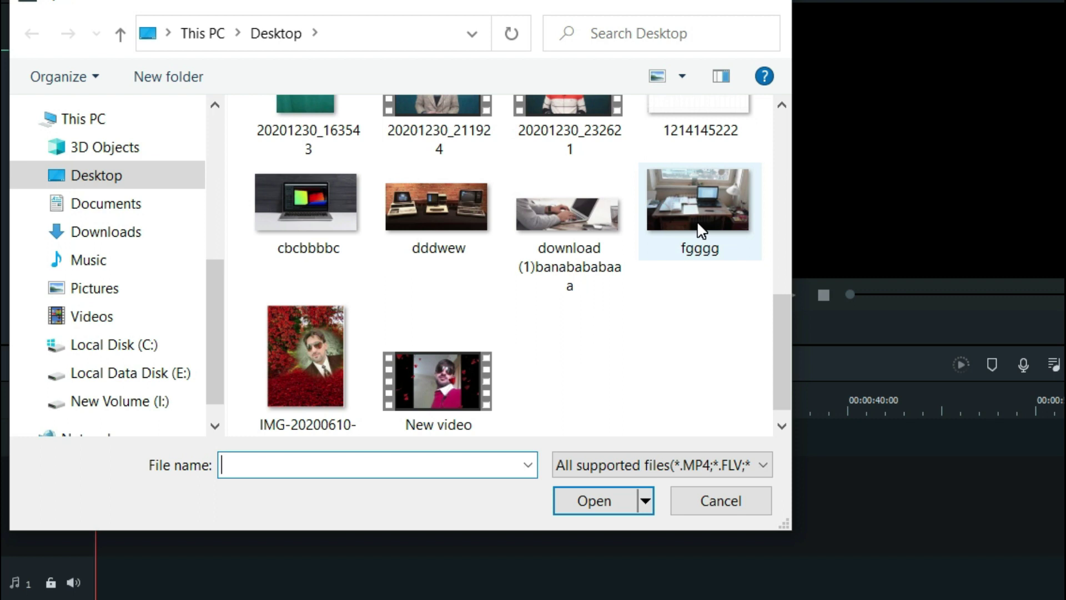
left_click(698, 206)
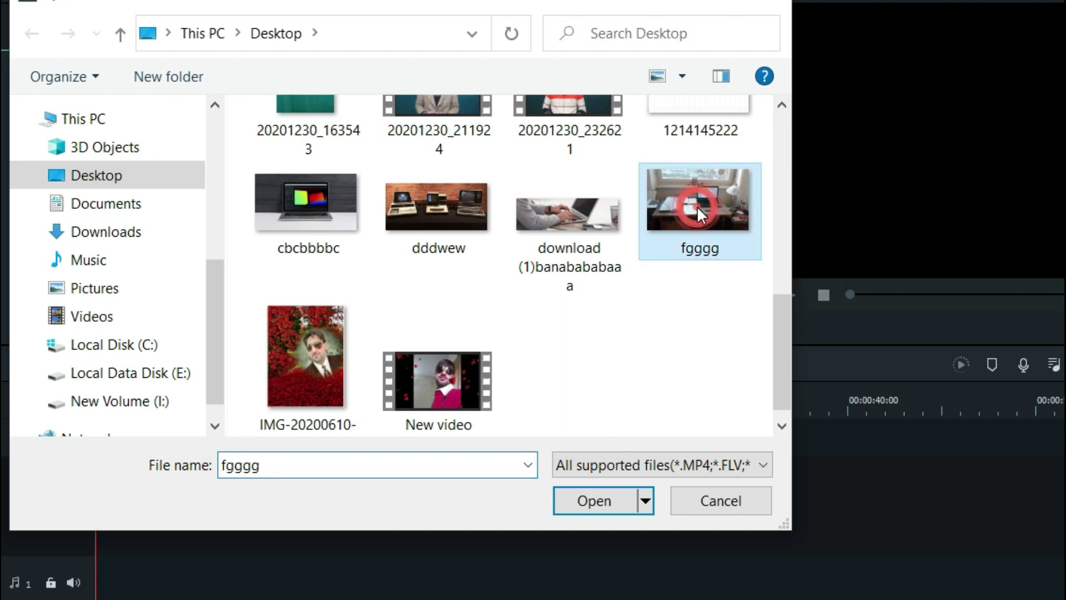
left_click(582, 215, "ctrl")
left_click(474, 215, "ctrl")
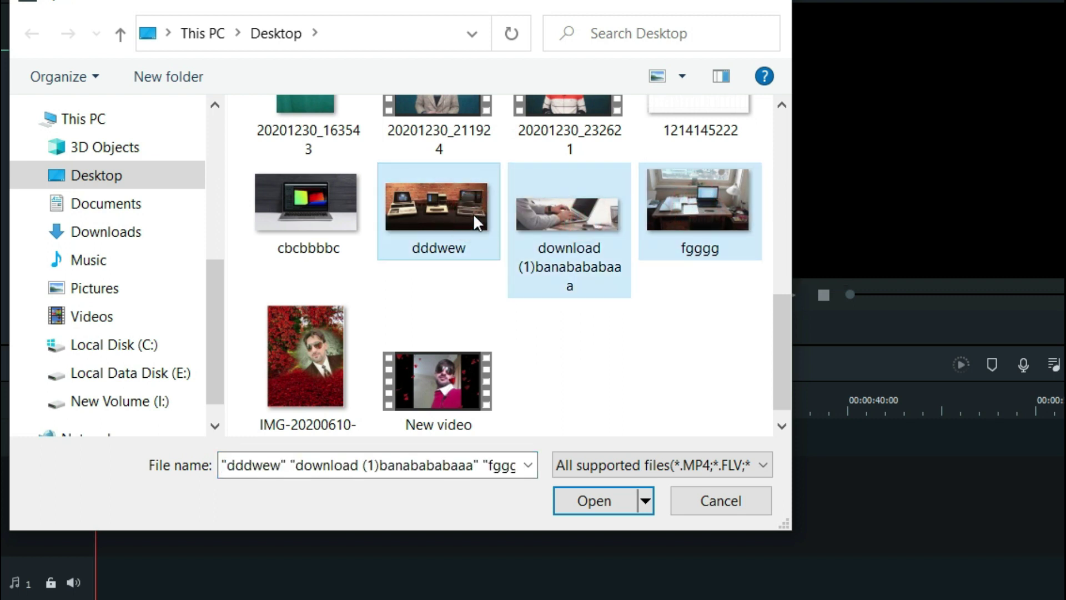
left_click_drag(786, 369, 786, 264)
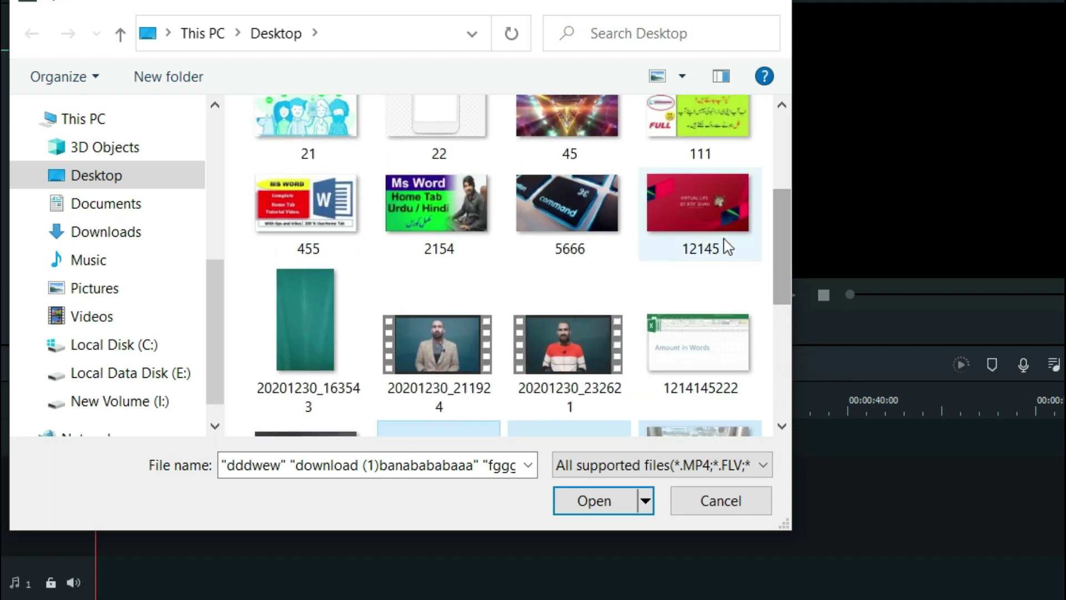
left_click_drag(785, 248, 788, 177)
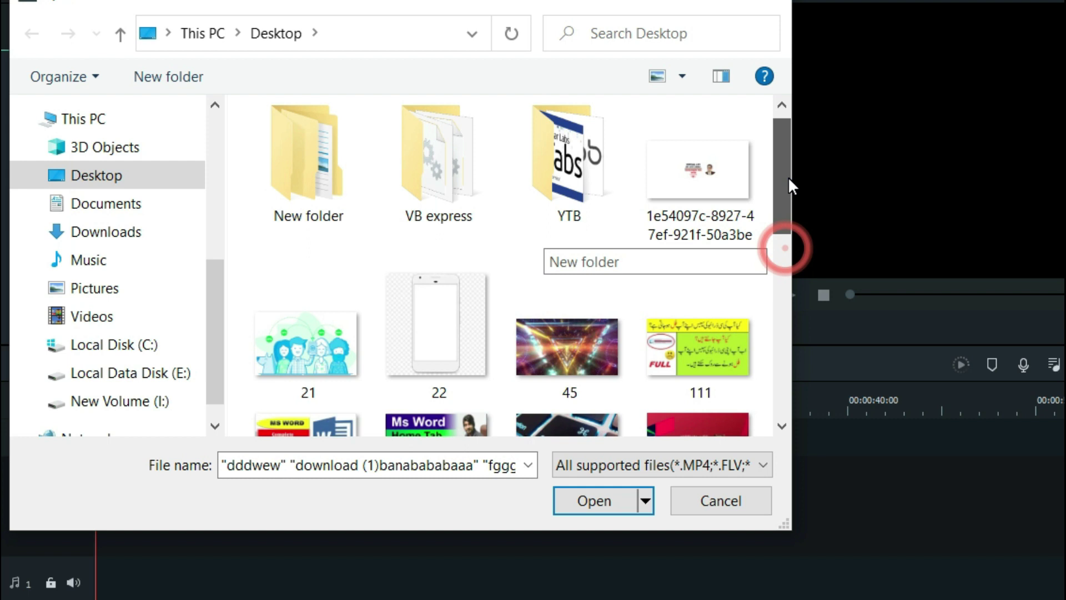
left_click(594, 348, "ctrl")
left_click(702, 207, "ctrl")
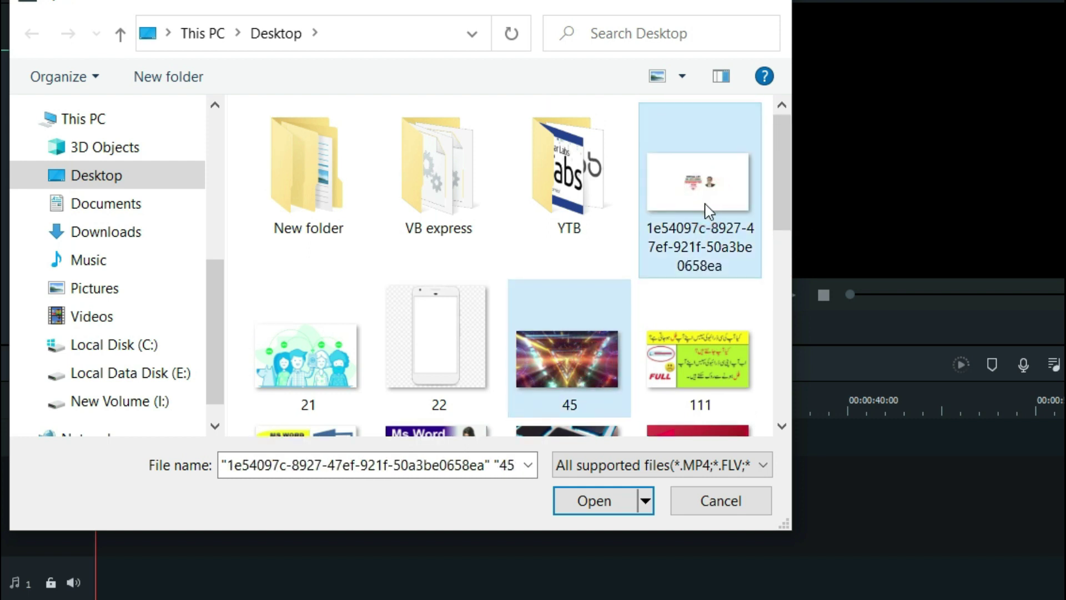
left_click(599, 498)
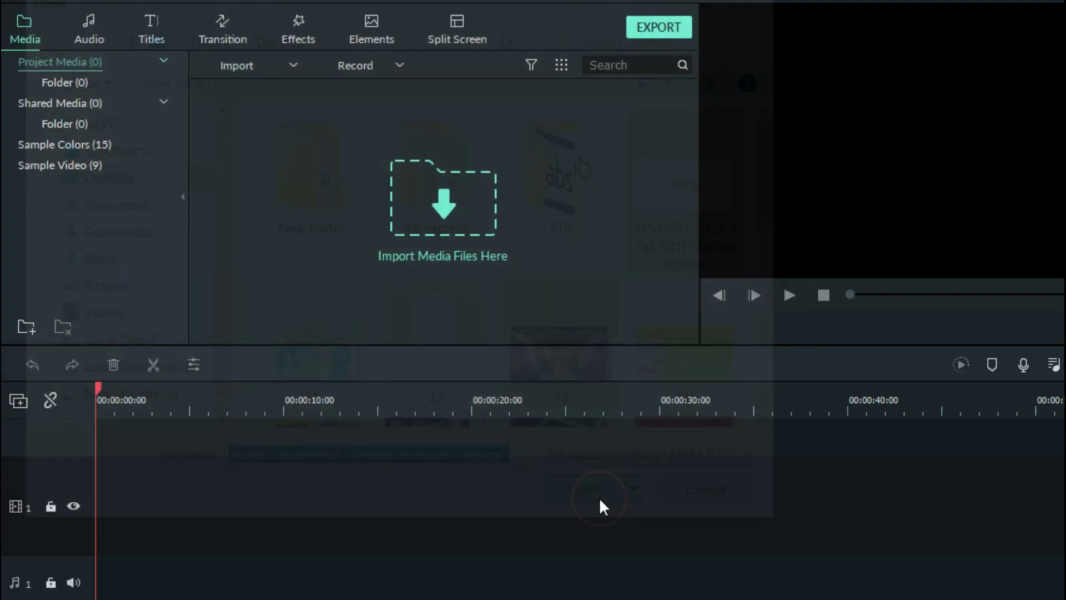
left_click(489, 234)
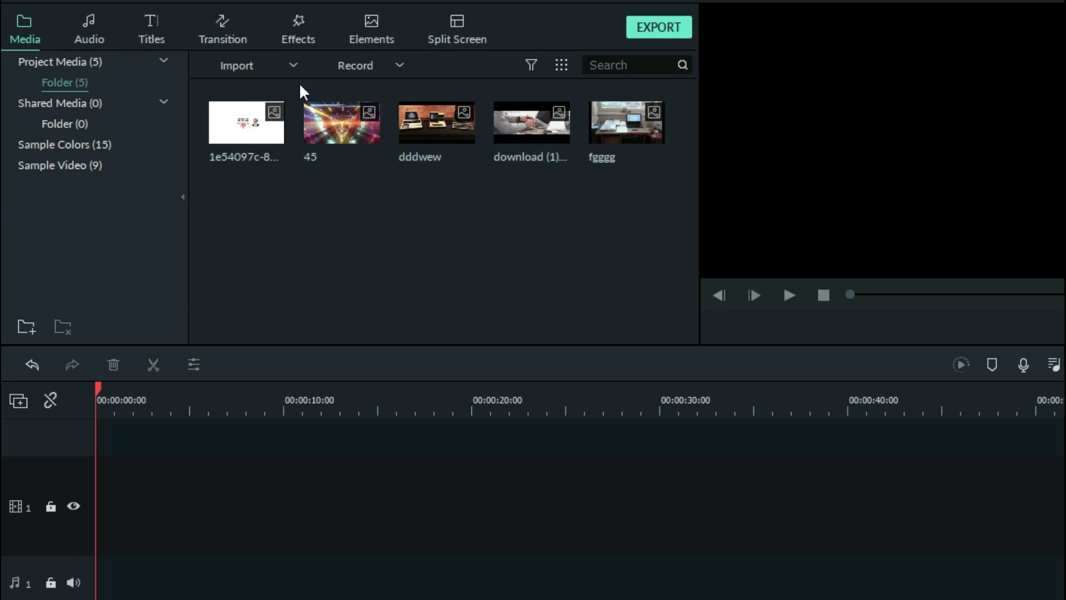
Import the y2mate.com Like Subscribe Button green screen video from the Downloads folder into the project media
left_click(293, 65)
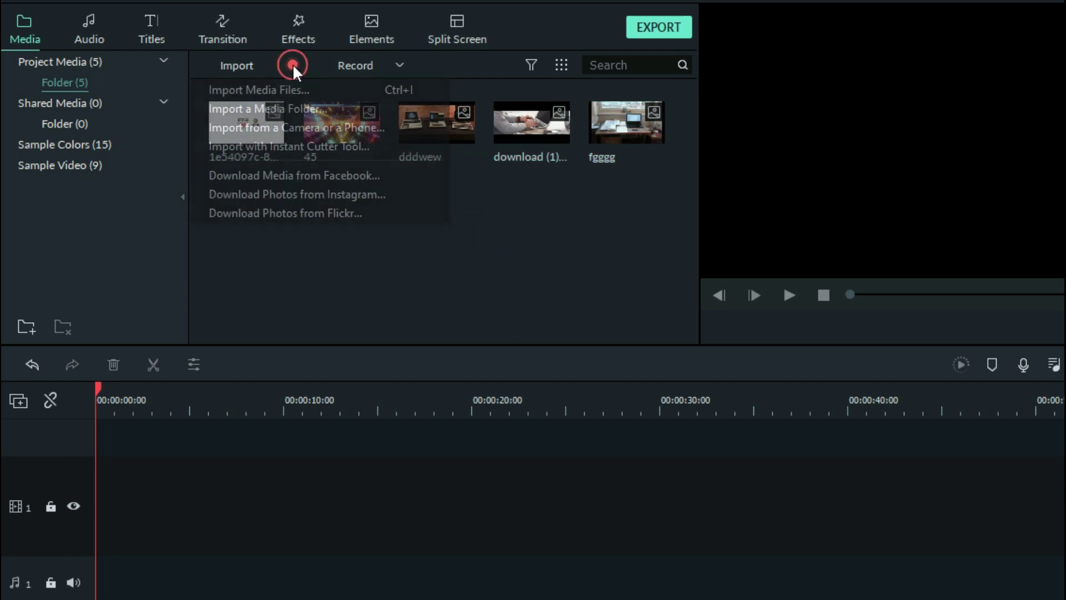
left_click(291, 85)
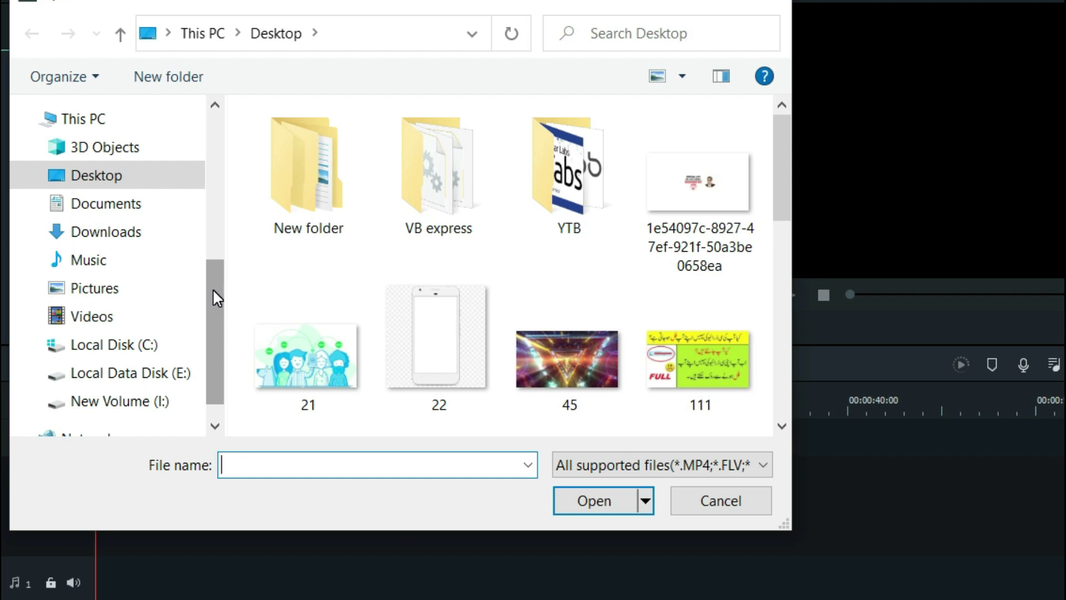
left_click(142, 232)
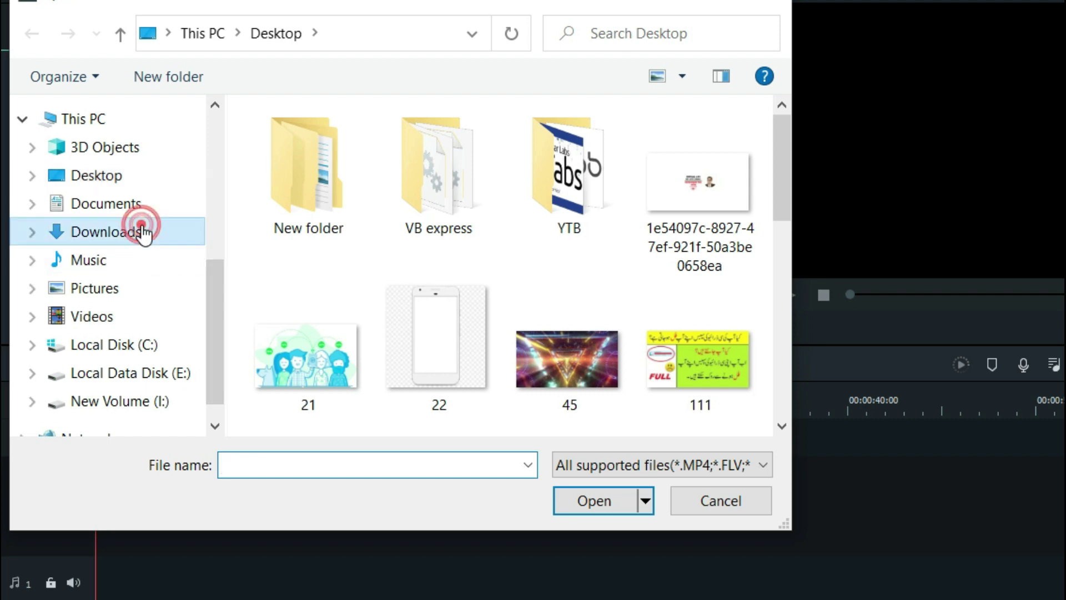
double_click(323, 178)
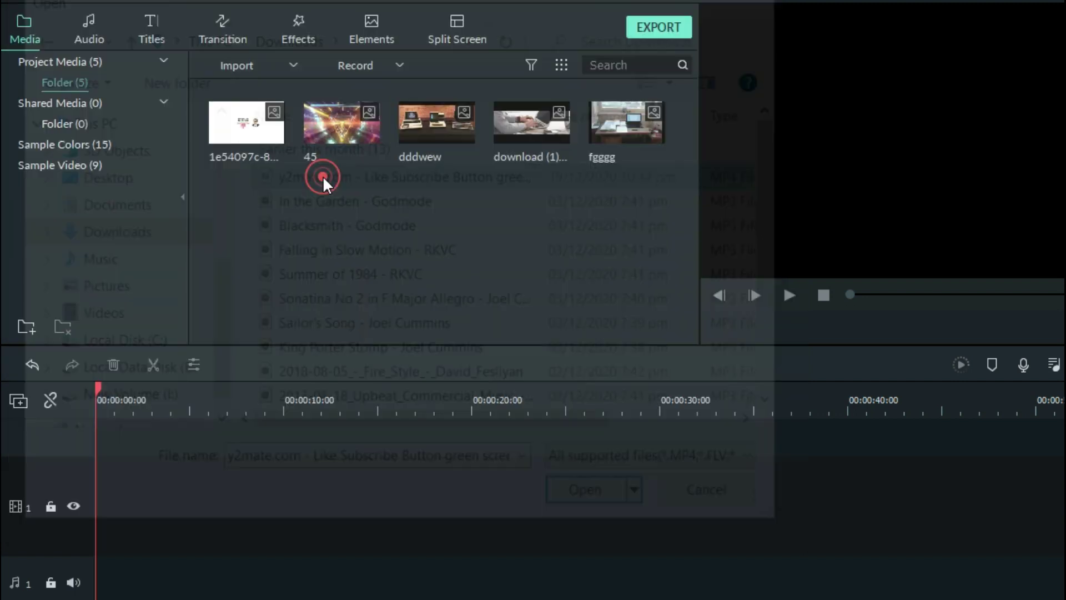
left_click(397, 250)
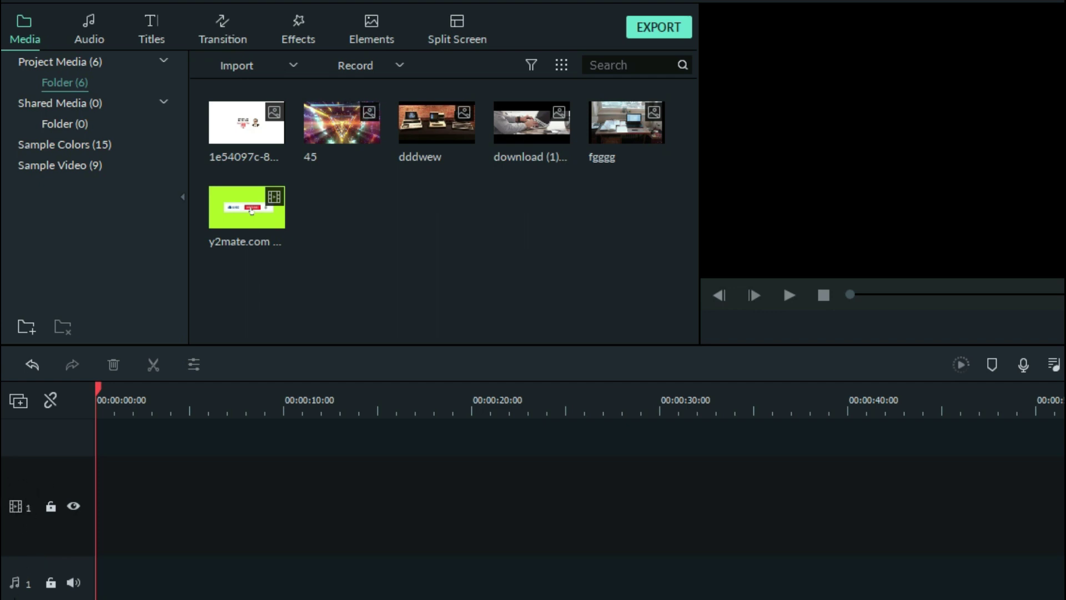
Add a second video track and place the 1e54097c image at the start of video track 1
left_click(22, 399)
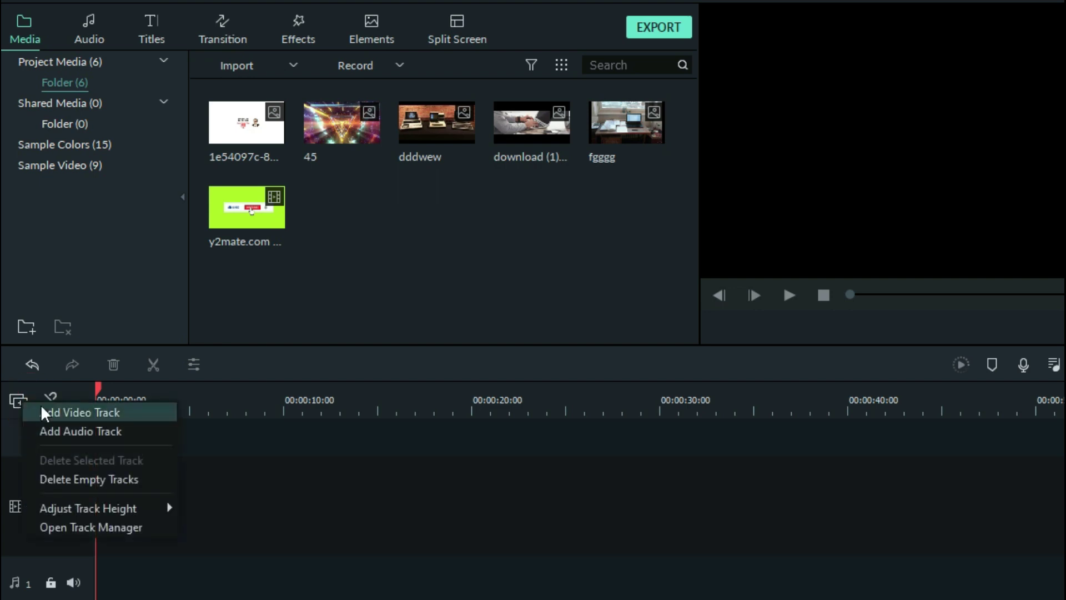
left_click(100, 412)
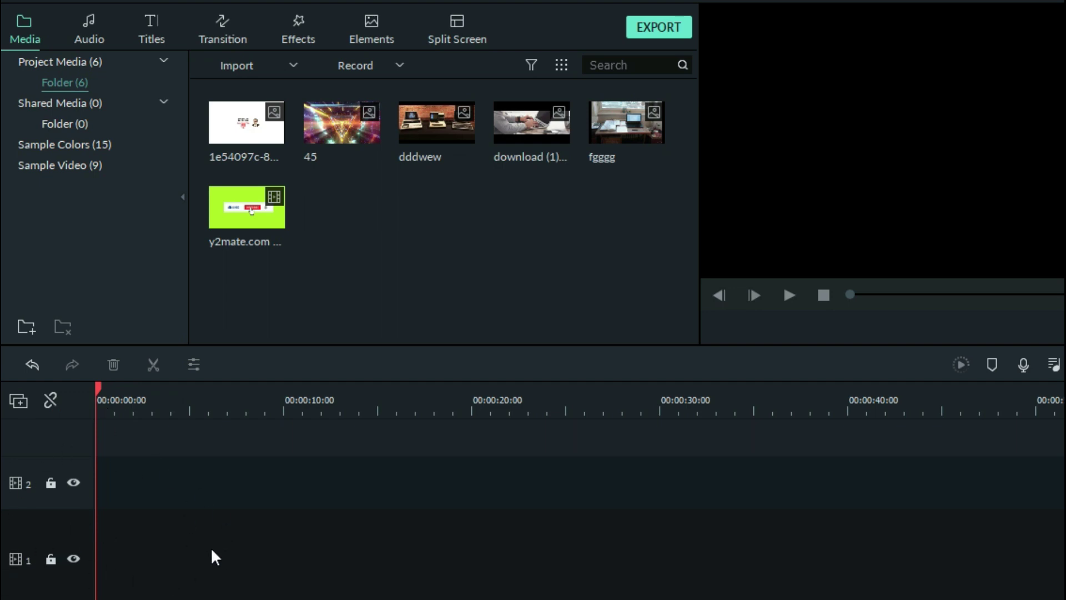
mouse_move(307, 131)
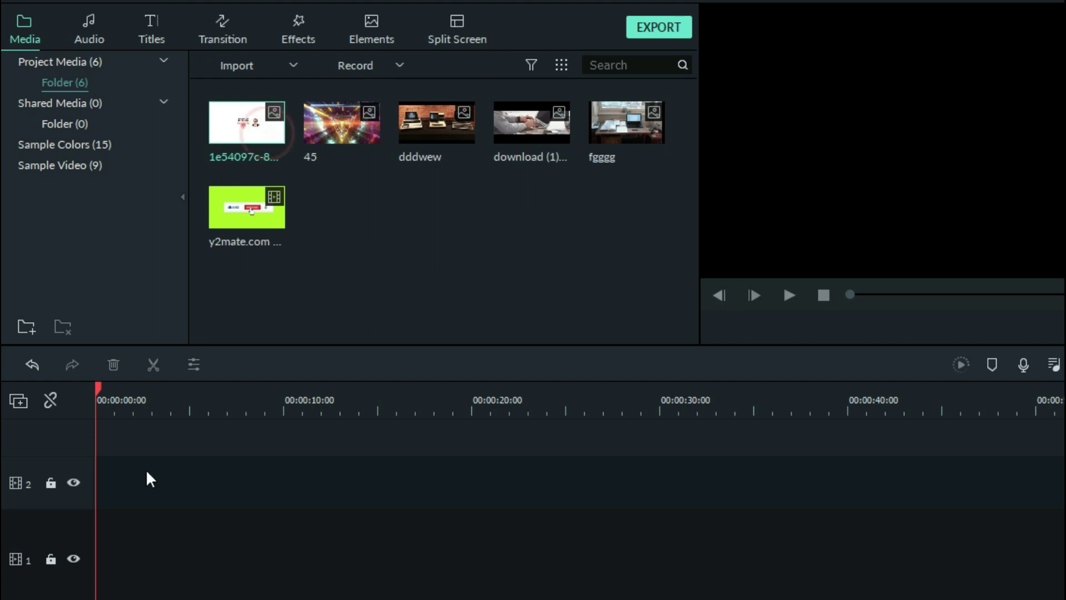
left_click_drag(241, 146, 78, 588)
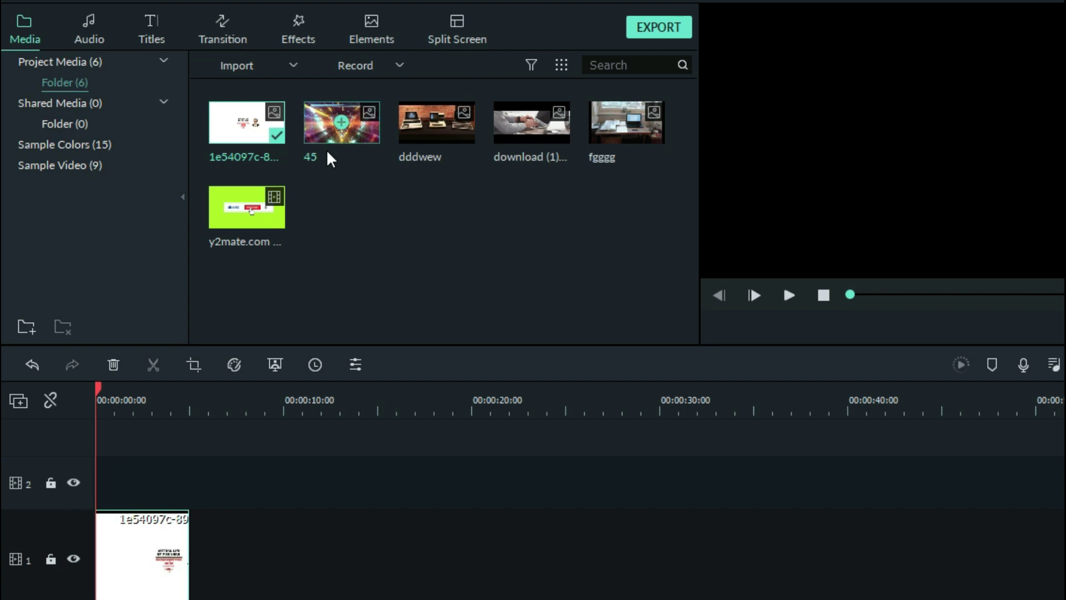
Place the images 45, dddwew, download (1) and fgggg one after another behind the first clip on video track 1
left_click_drag(324, 134, 183, 535)
left_click_drag(447, 128, 283, 545)
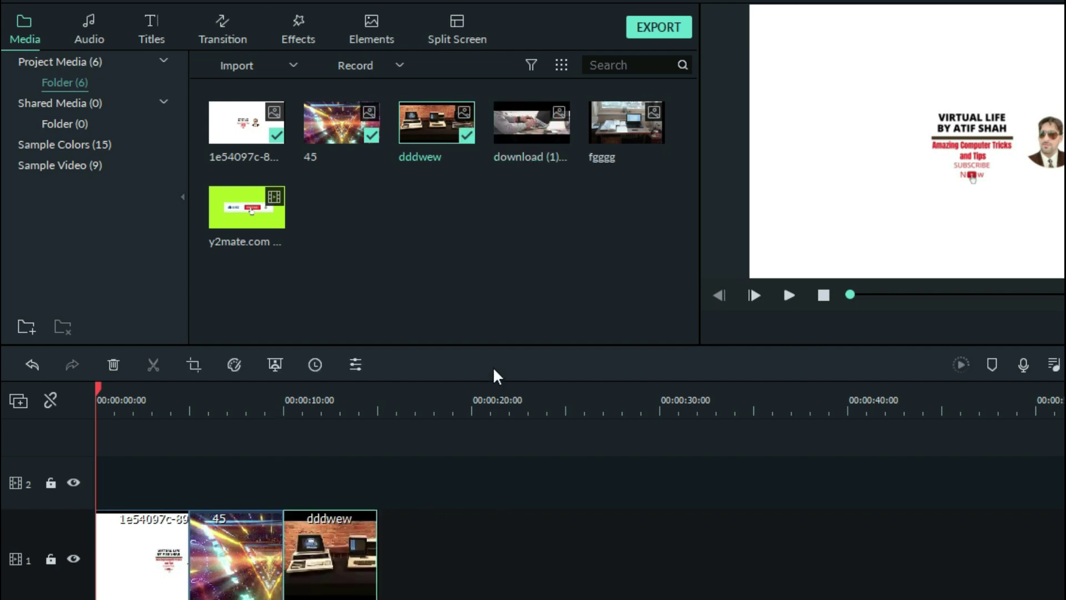
left_click_drag(542, 127, 425, 549)
left_click(632, 127)
left_click_drag(648, 136, 495, 493)
left_click_drag(509, 505, 470, 593)
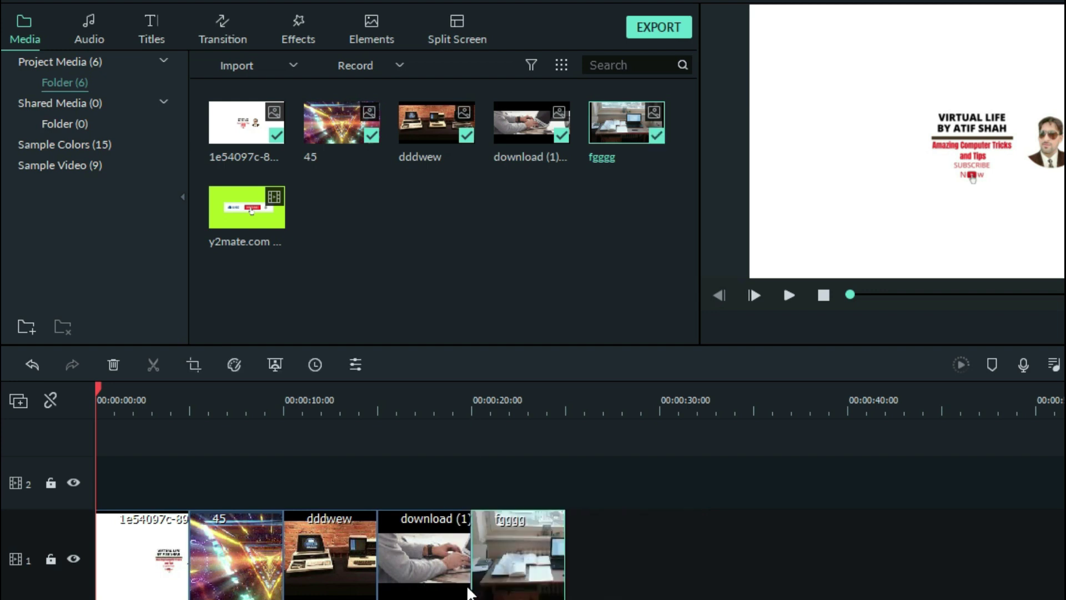
Play the timeline from the start and pause it during the second clip
left_click(143, 558)
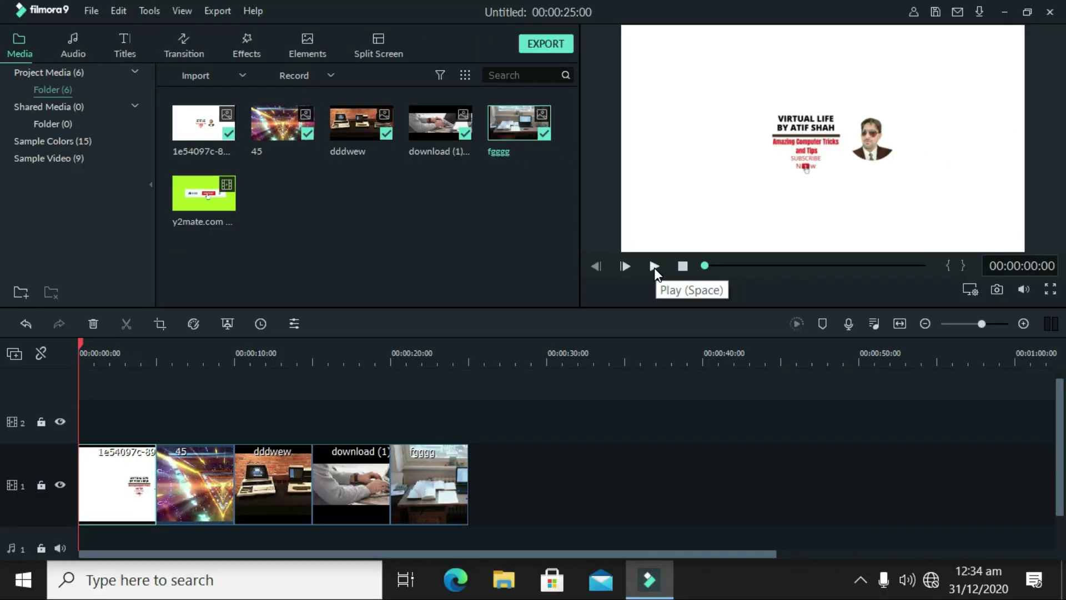
left_click(788, 295)
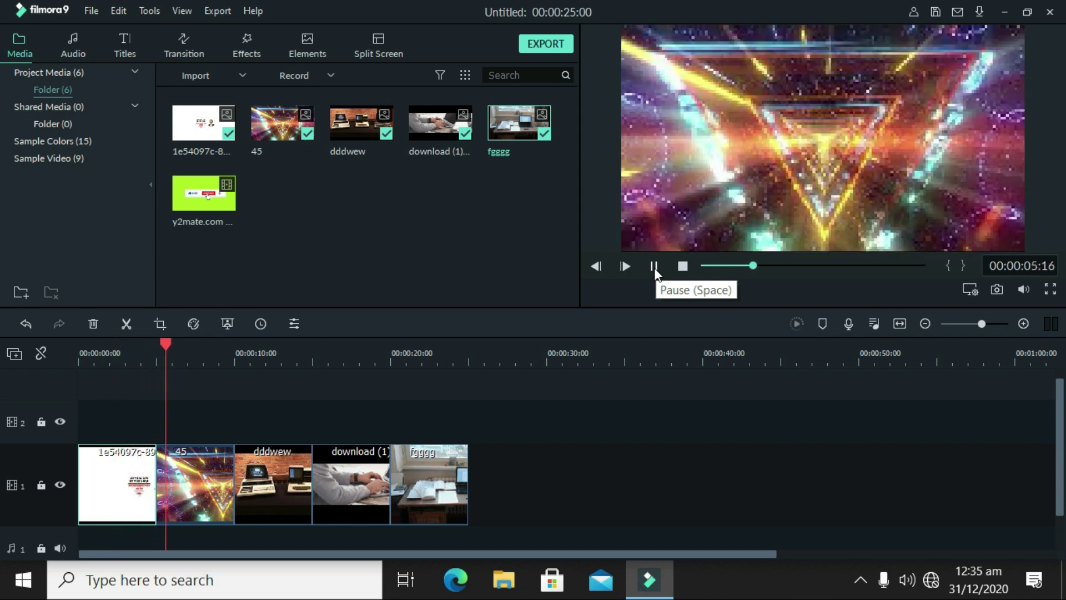
left_click(654, 267)
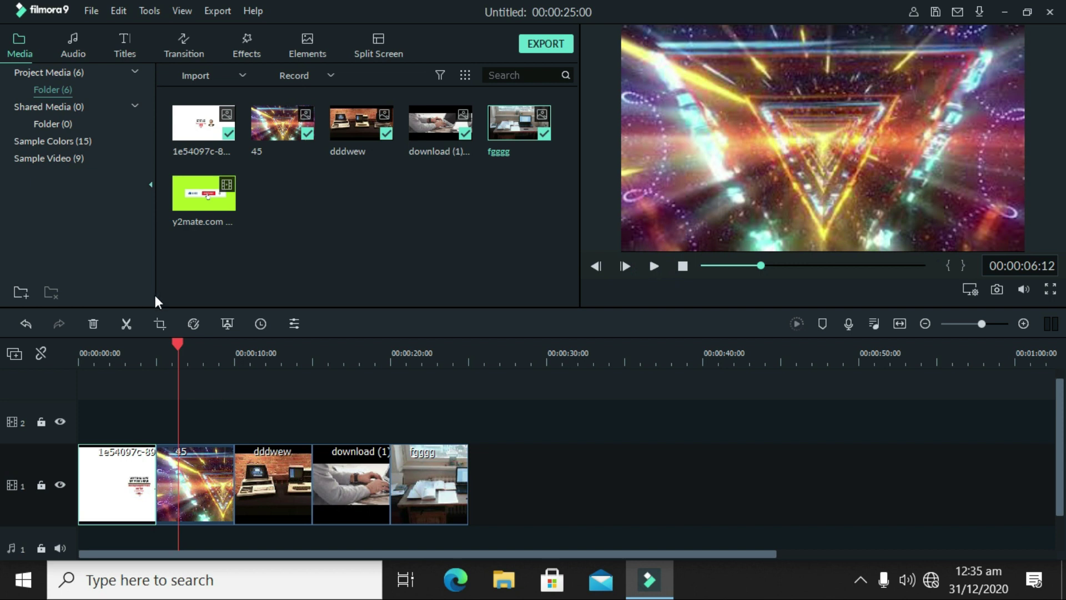
Stretch the dddwew image vertically in the preview to cover the black bars above and below it
left_click(248, 352)
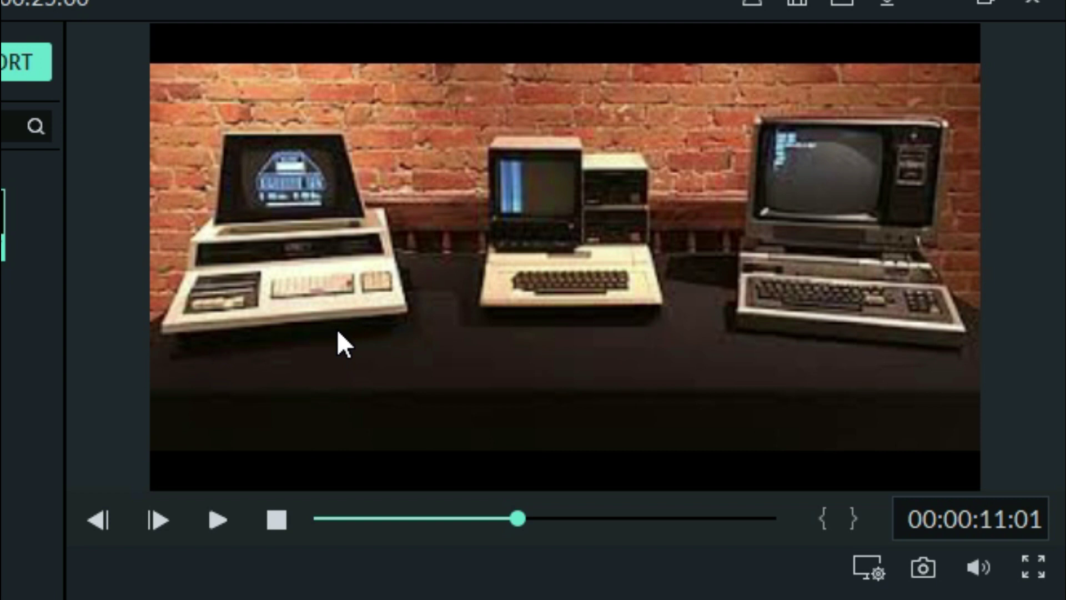
left_click(402, 224)
left_click(402, 224)
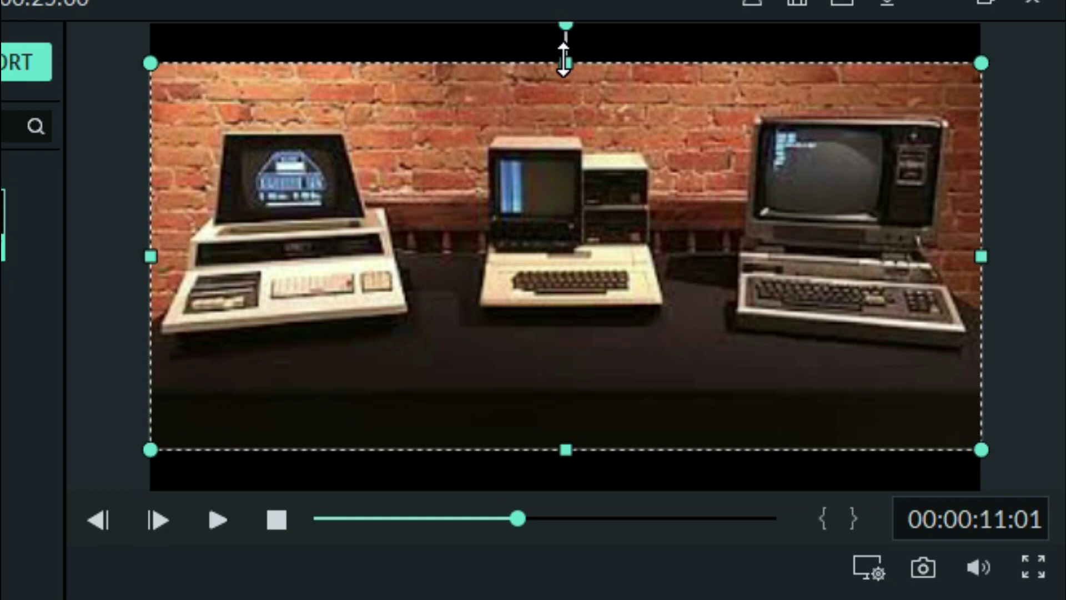
left_click_drag(563, 60, 563, 17)
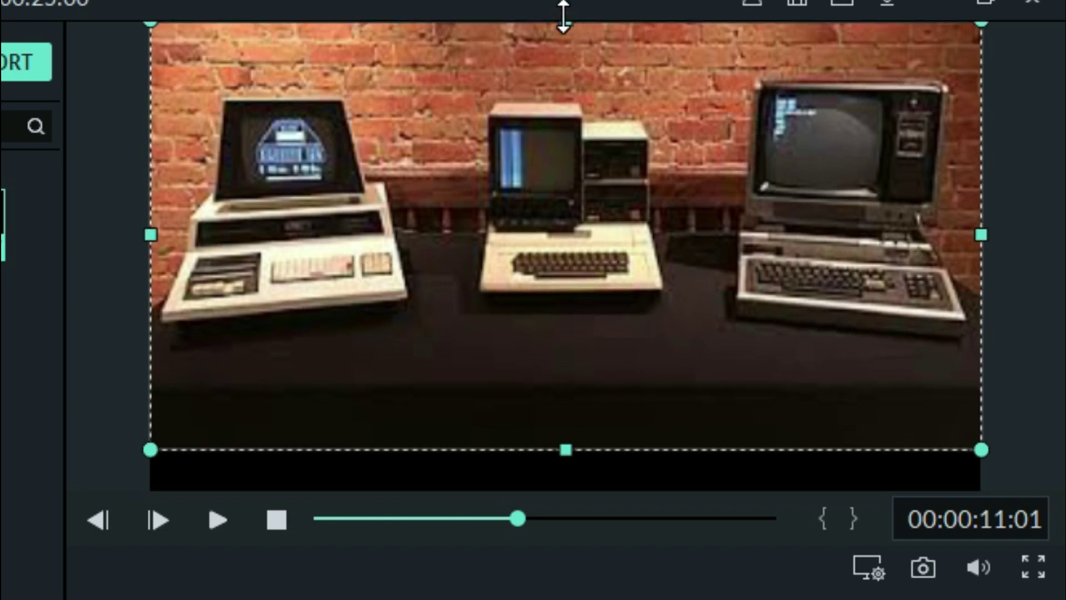
left_click_drag(565, 448, 568, 500)
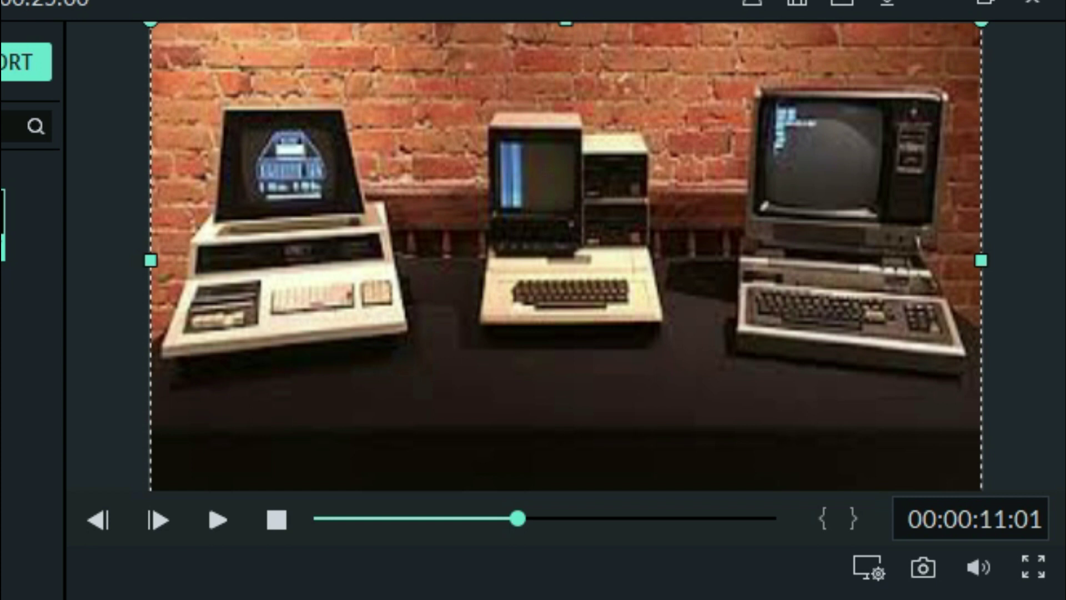
Stretch the download (1) laptop image upward and downward in the preview to fill the frame's height
key("Down")
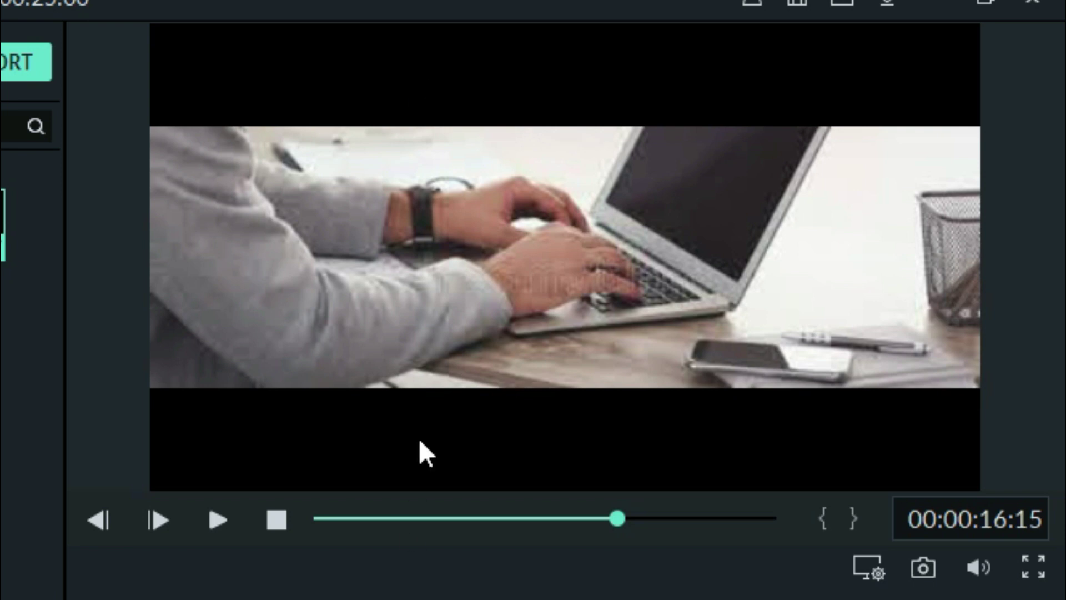
left_click(502, 295)
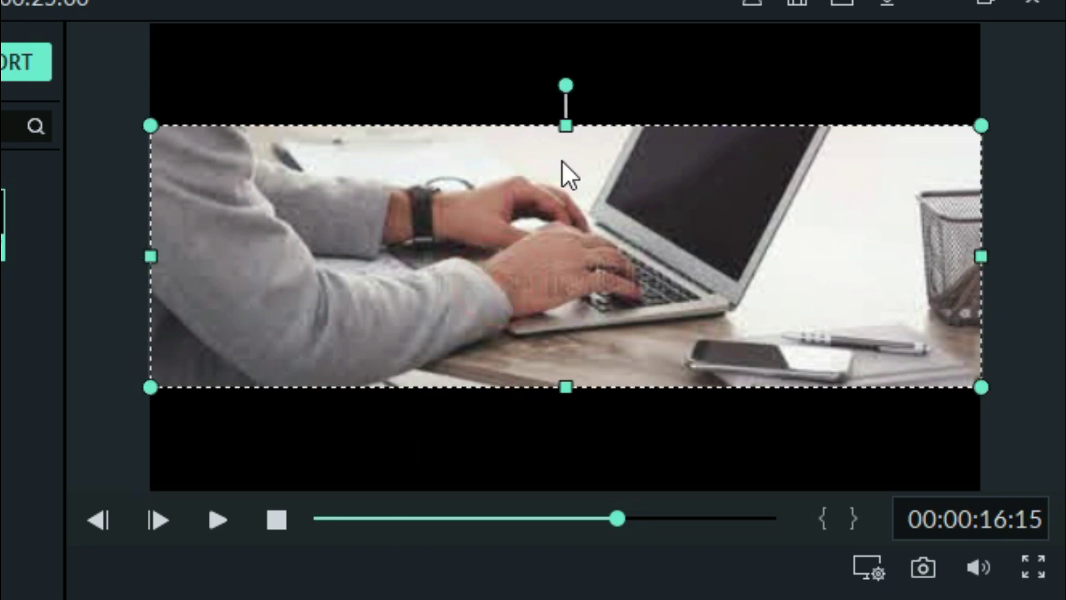
left_click_drag(571, 127, 570, 39)
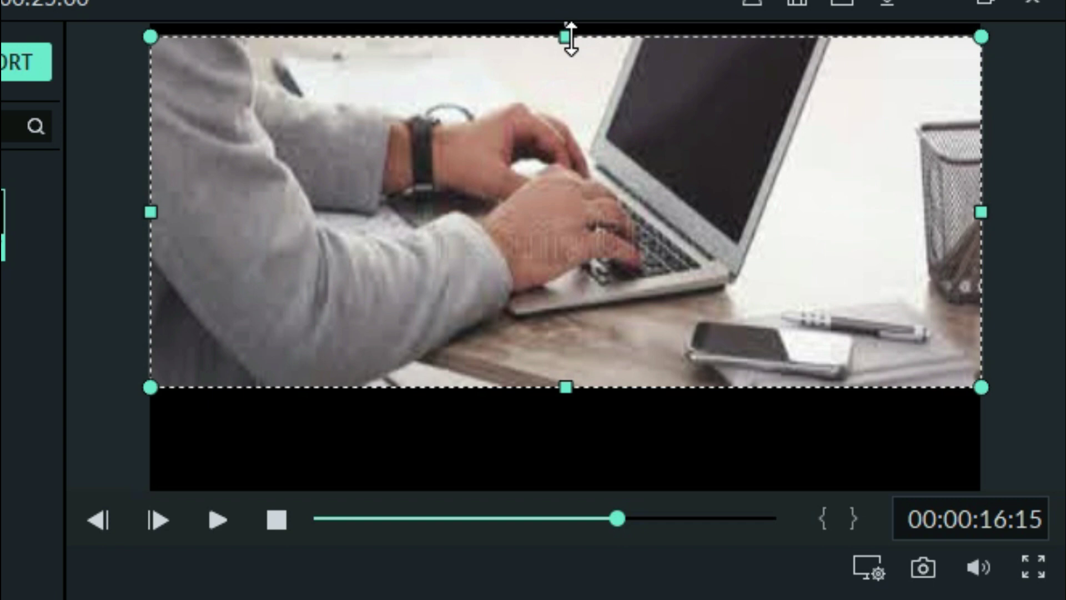
left_click_drag(561, 383, 561, 490)
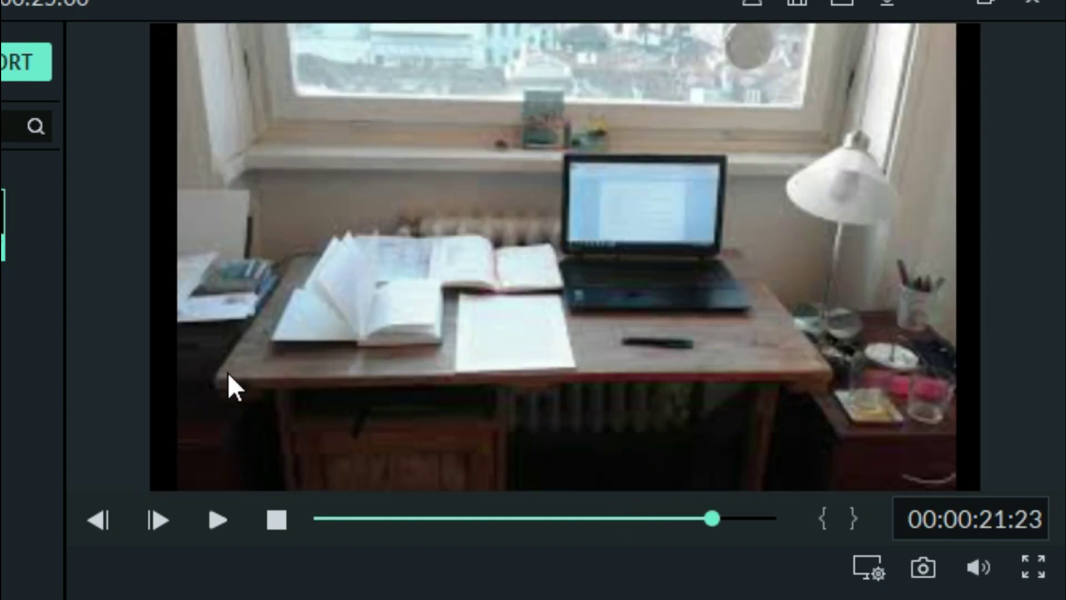
Stretch the fgggg desk image sideways in both directions in the preview to fill the frame's width
left_click(300, 362)
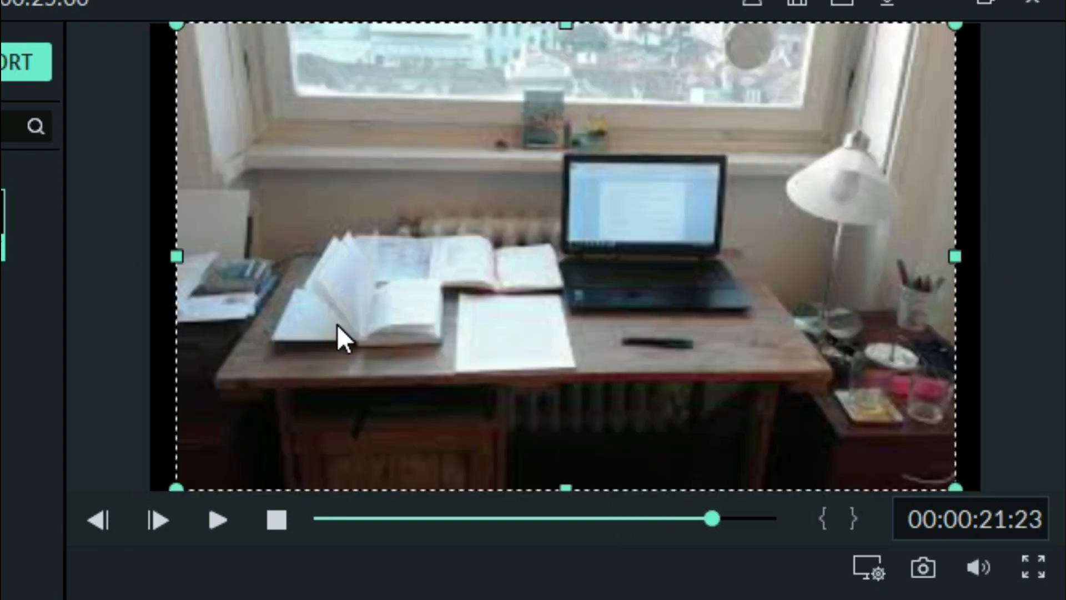
left_click_drag(175, 257, 124, 269)
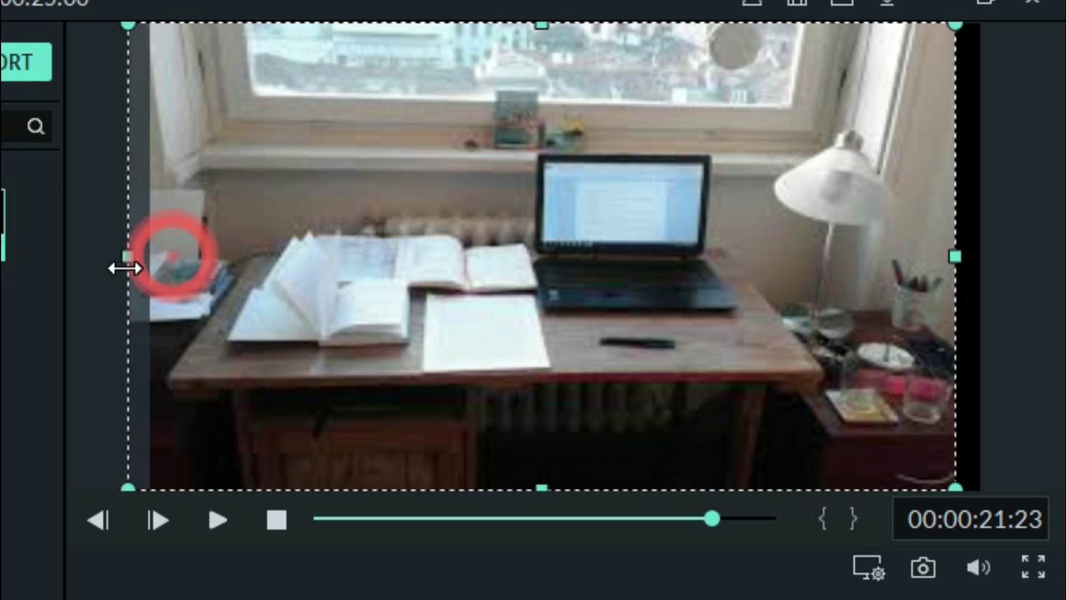
left_click_drag(952, 256, 982, 250)
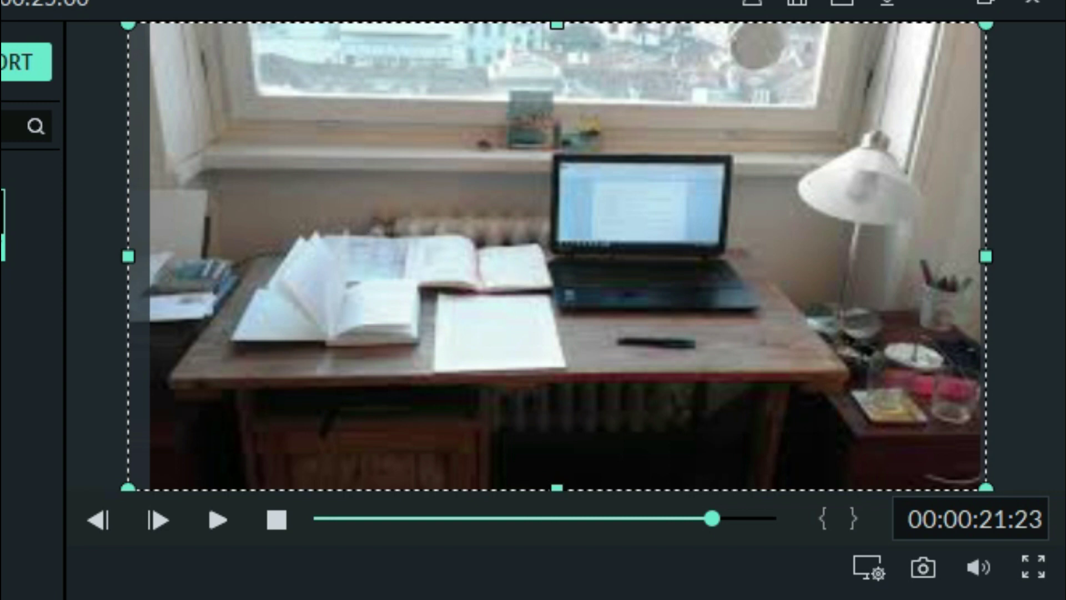
key("ctrl+slash")
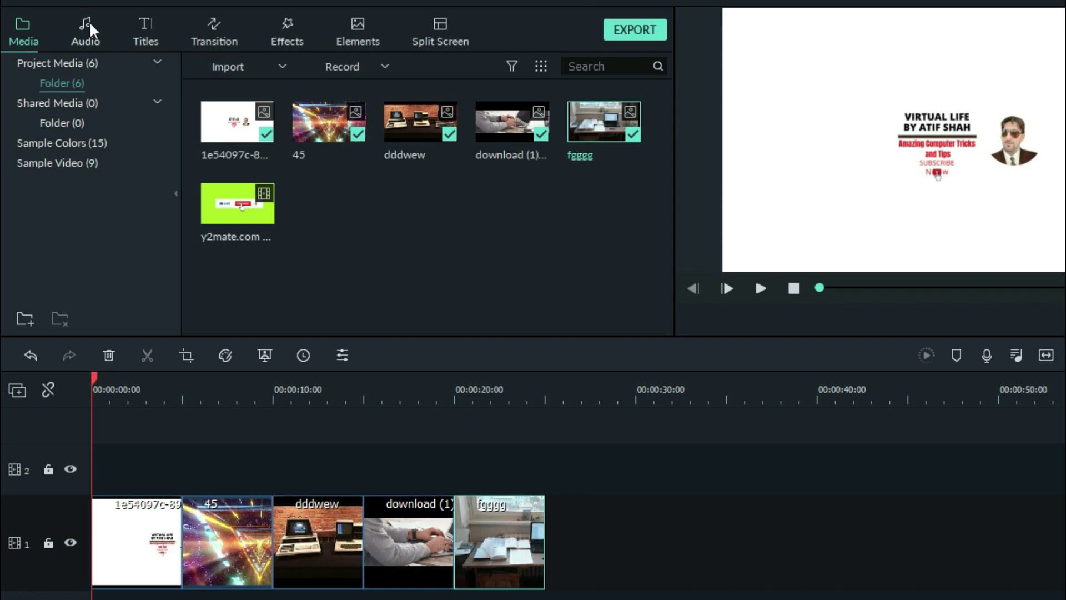
Add the music Earth - The Rhythm Of Memories to audio track 1 at the start of the timeline
left_click(87, 43)
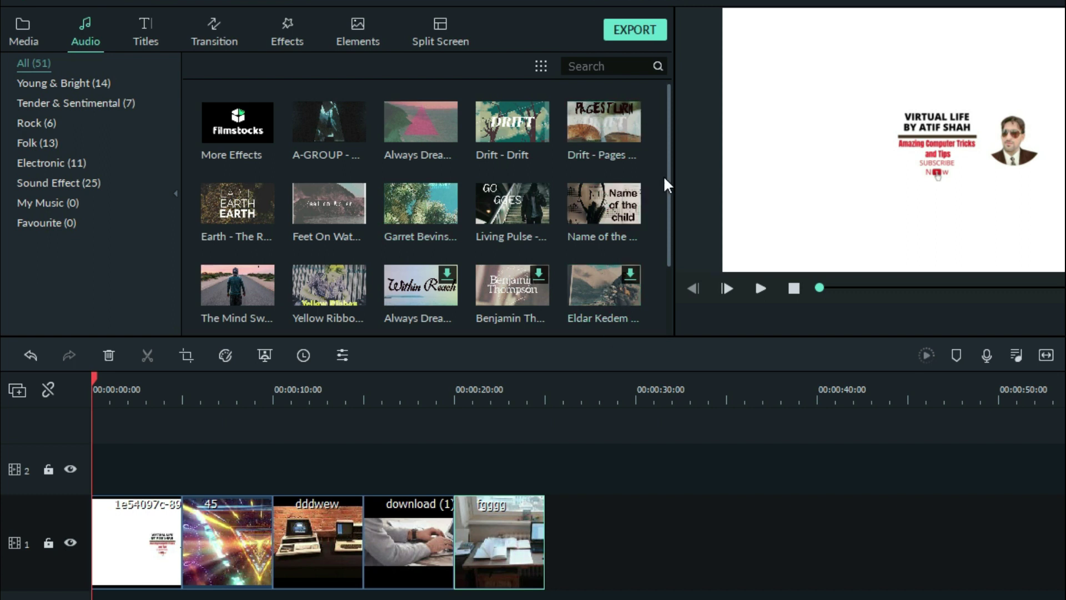
left_click_drag(668, 183, 672, 267)
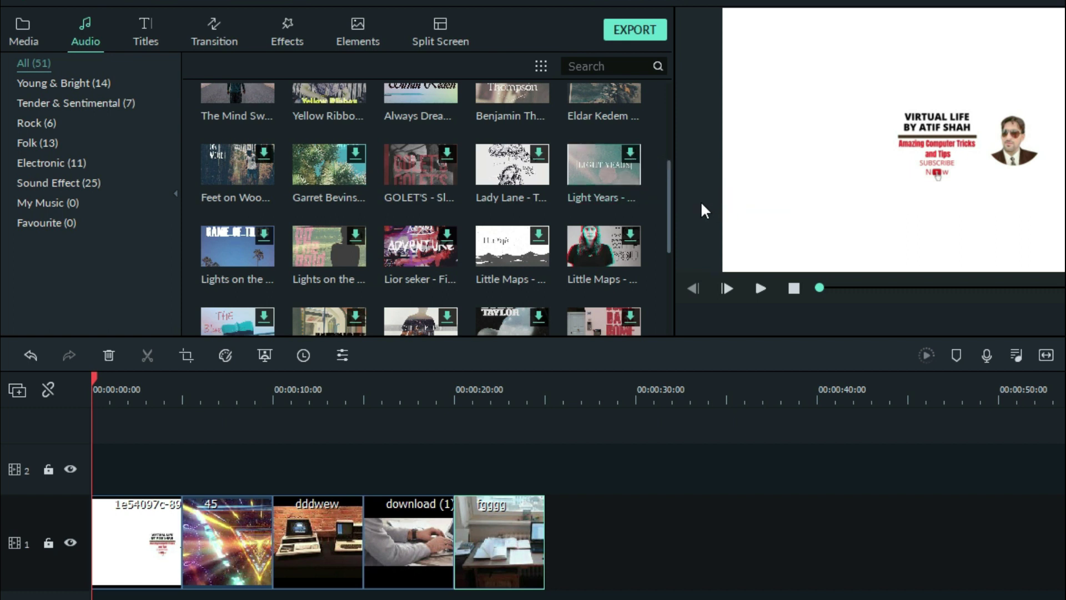
left_click_drag(668, 203, 664, 172)
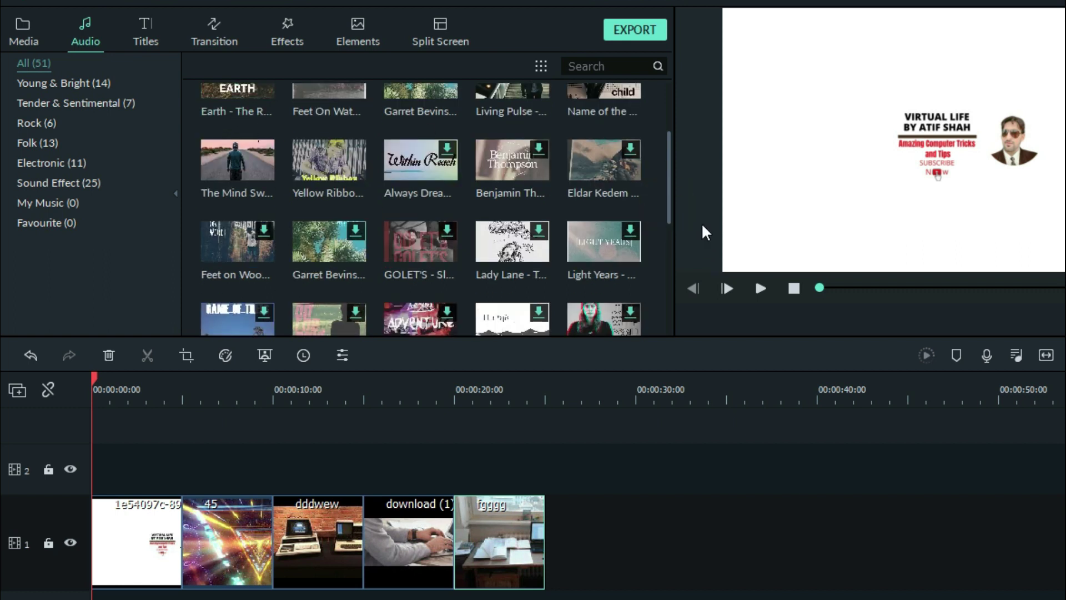
left_click_drag(670, 214, 669, 185)
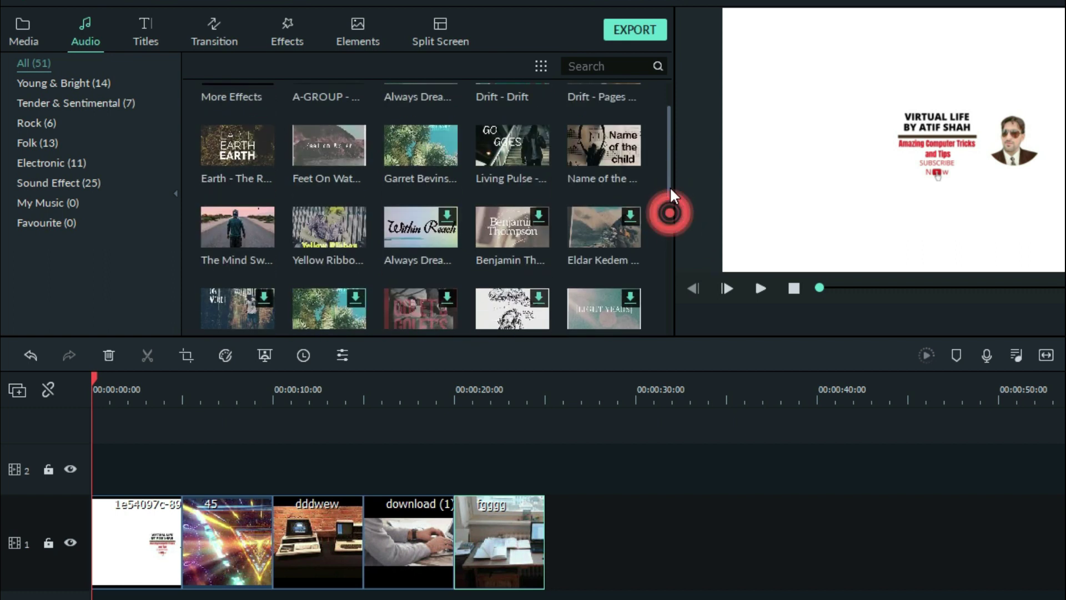
left_click_drag(254, 160, 95, 515)
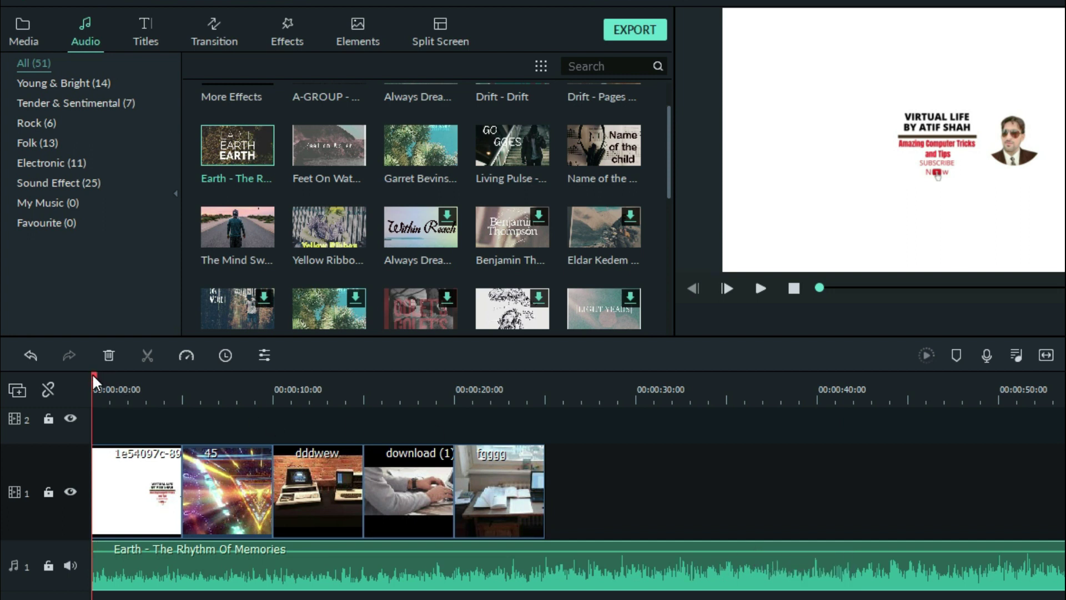
Split the music at the end of the fgggg clip and delete the part that runs past the images
left_click_drag(91, 373, 546, 381)
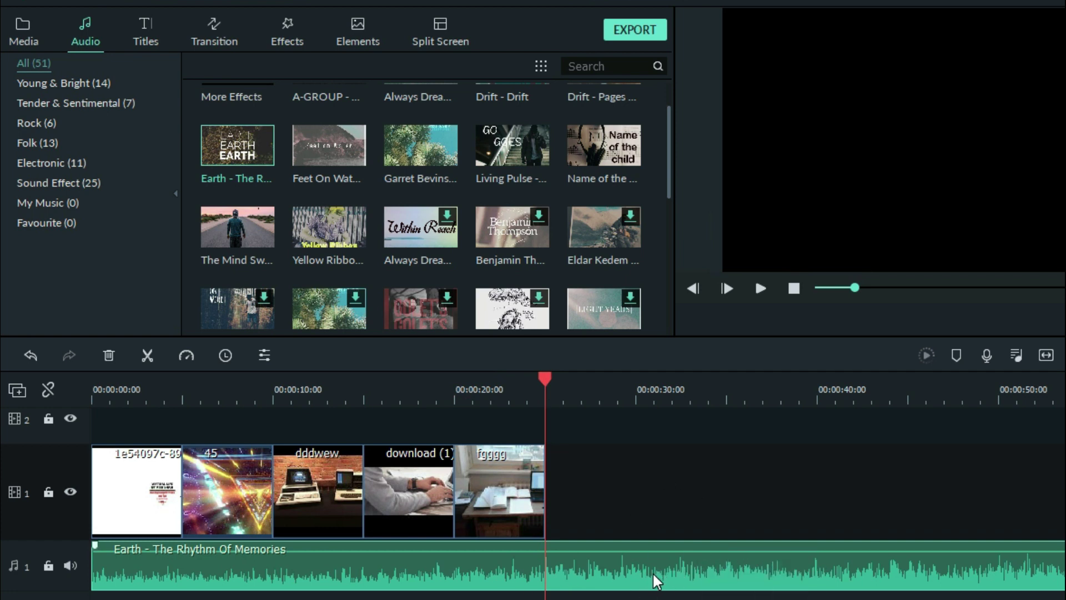
left_click(148, 356)
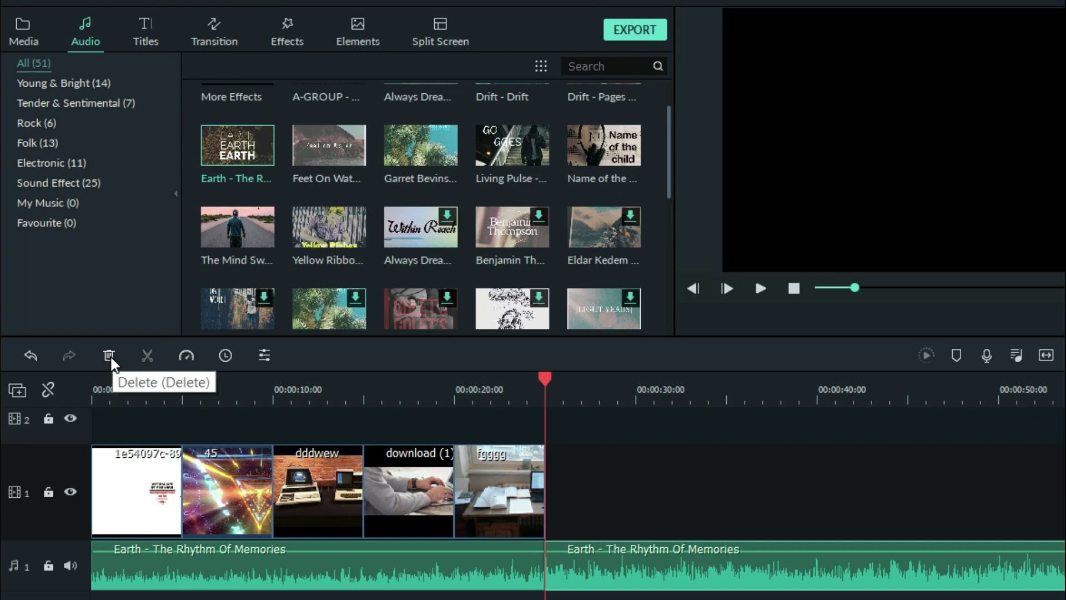
mouse_move(538, 562)
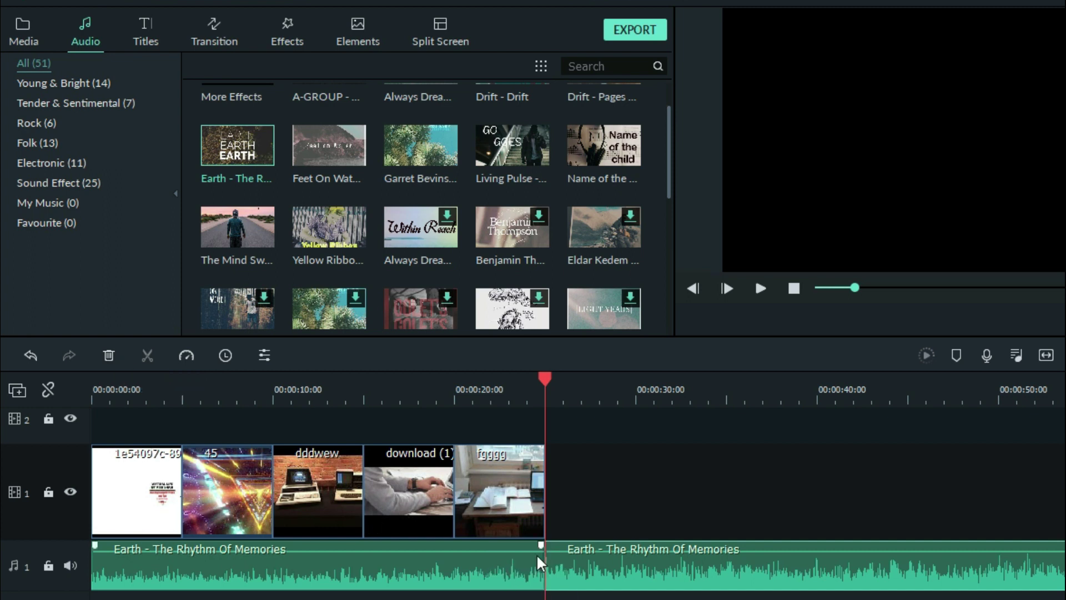
right_click(606, 555)
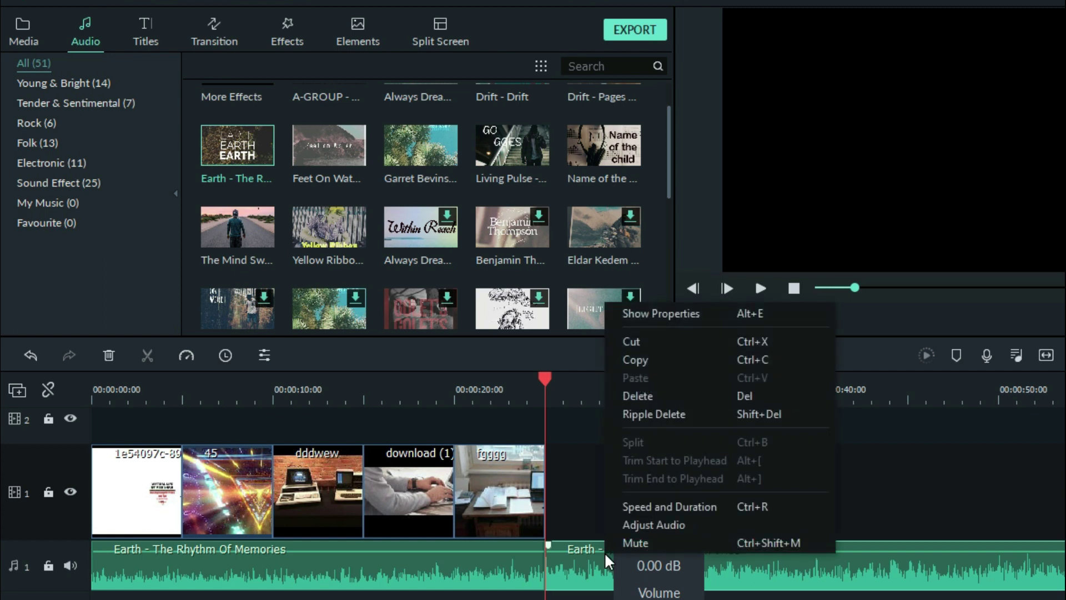
left_click(652, 396)
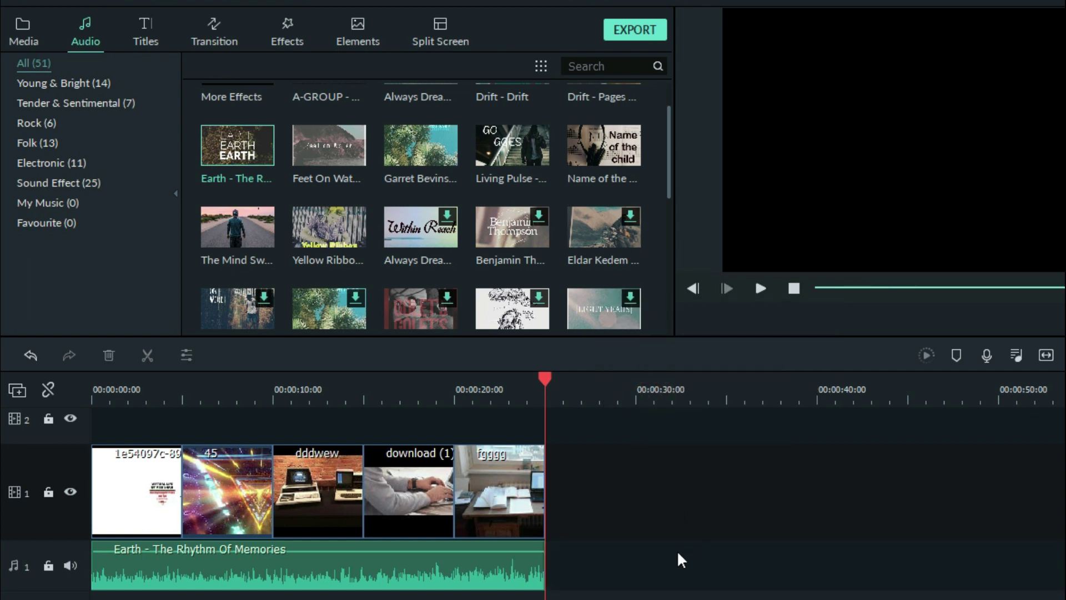
Return the playhead to the start of the timeline, play the slideshow with its music and pause during the first clip
left_click(544, 378)
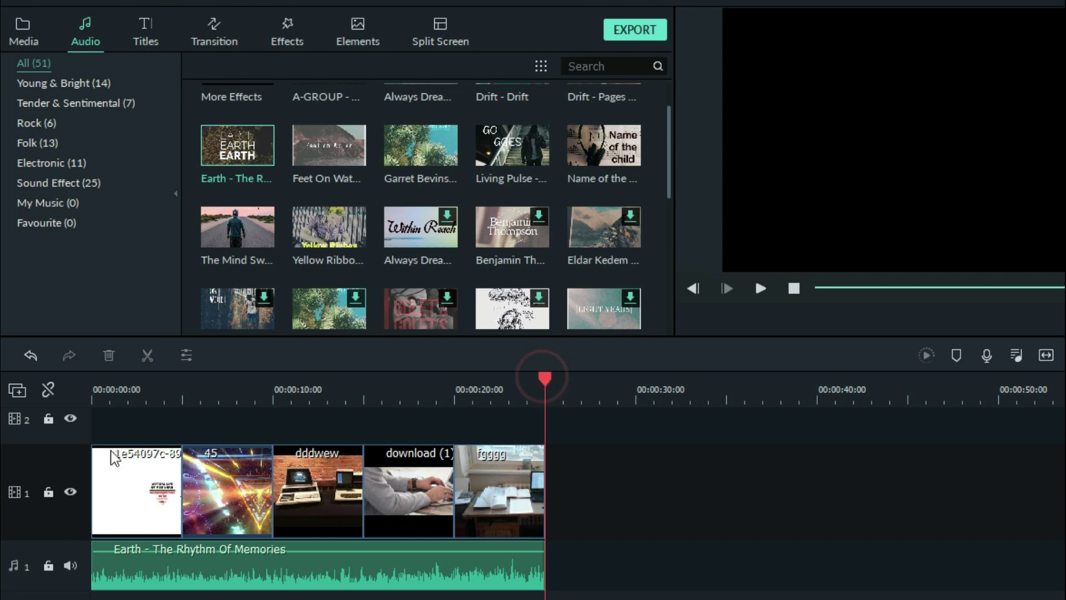
left_click(110, 383)
left_click_drag(110, 380, 88, 383)
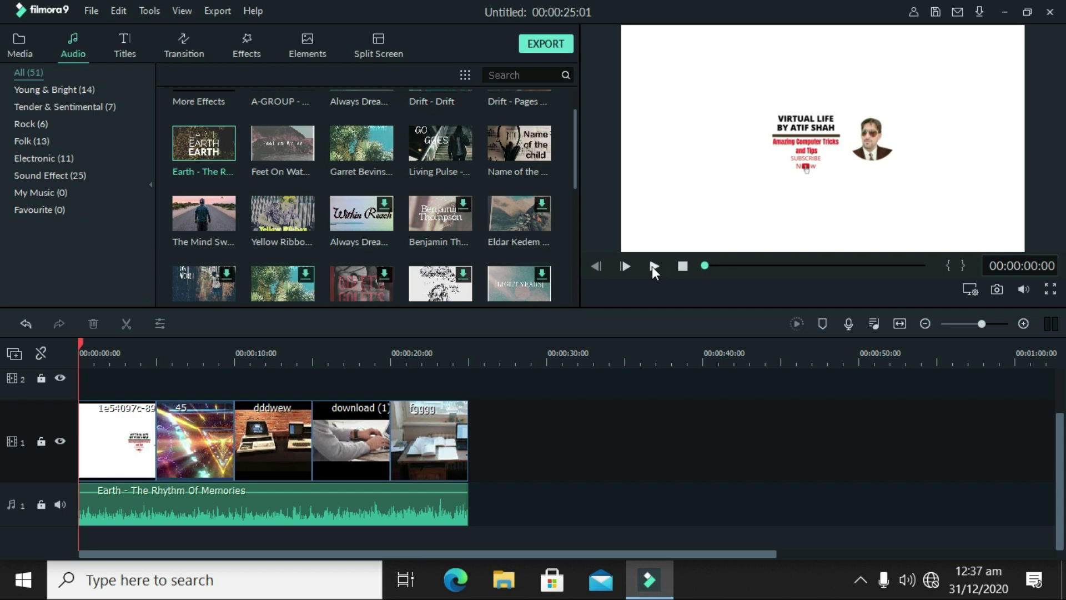
left_click(653, 267)
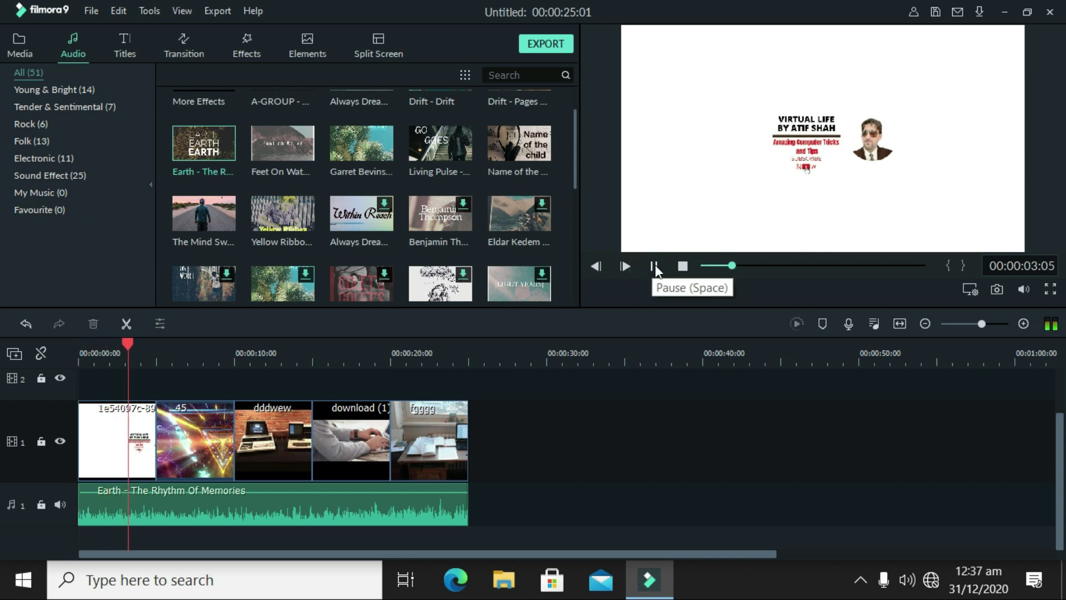
left_click(655, 267)
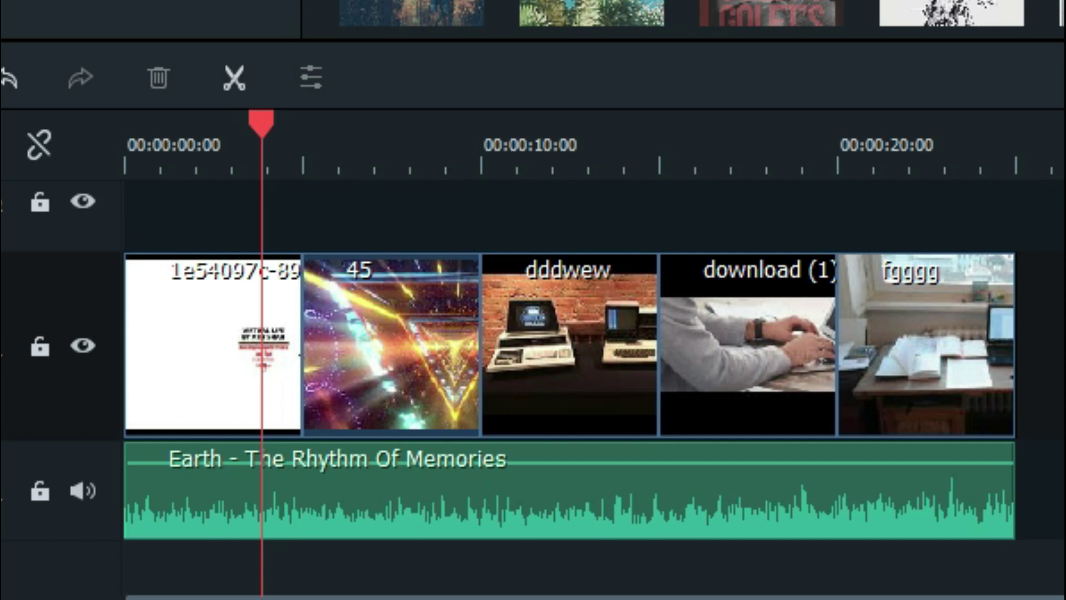
Raise the volume of the music clip on audio track 1 during playback, and pause during the download (1) clip
key("space")
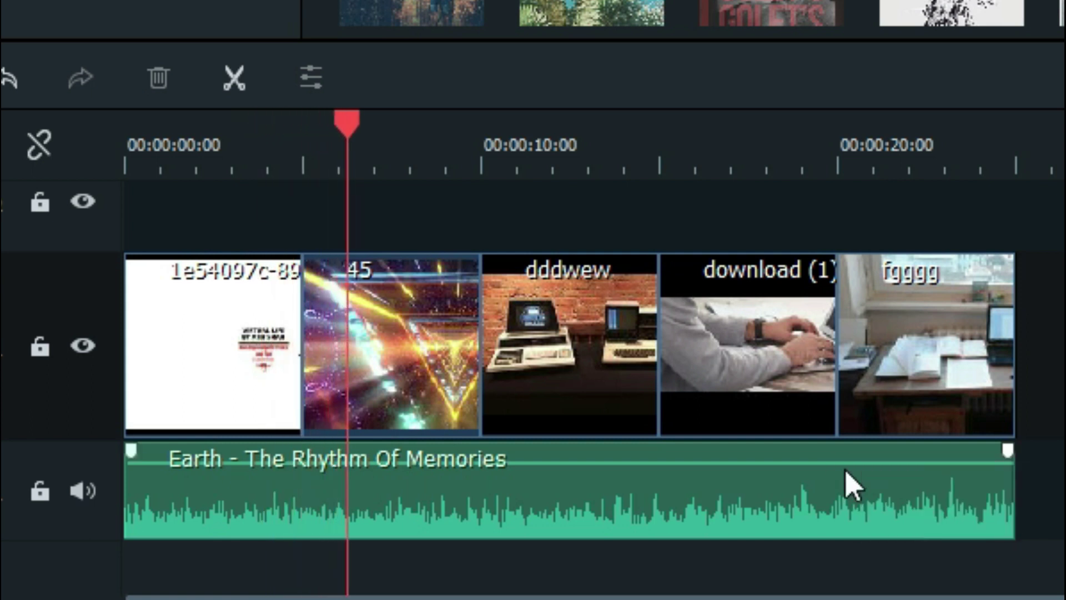
left_click_drag(843, 480, 857, 312)
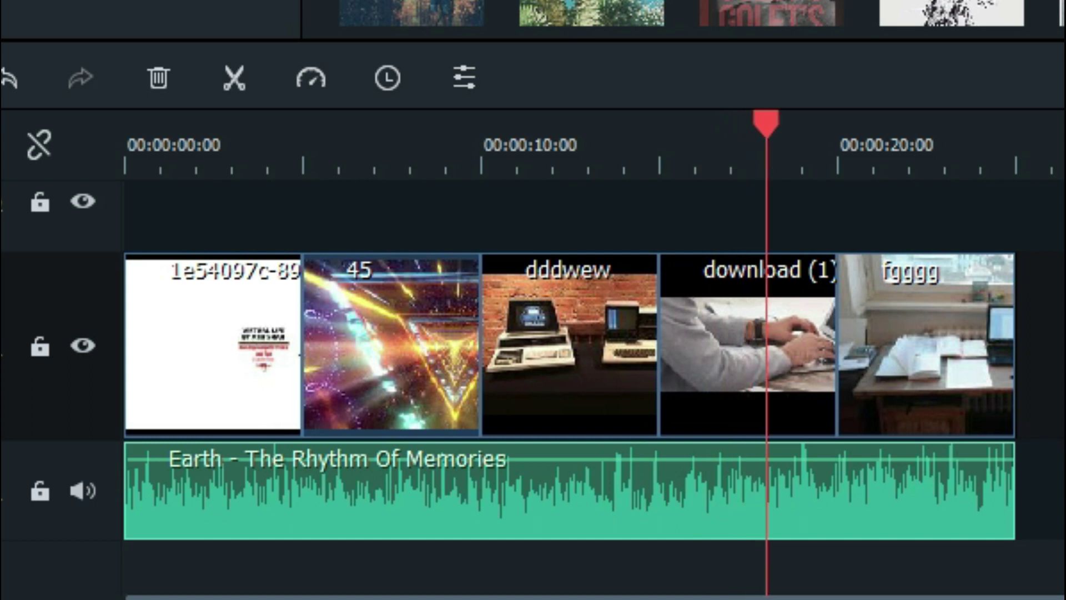
left_click(654, 266)
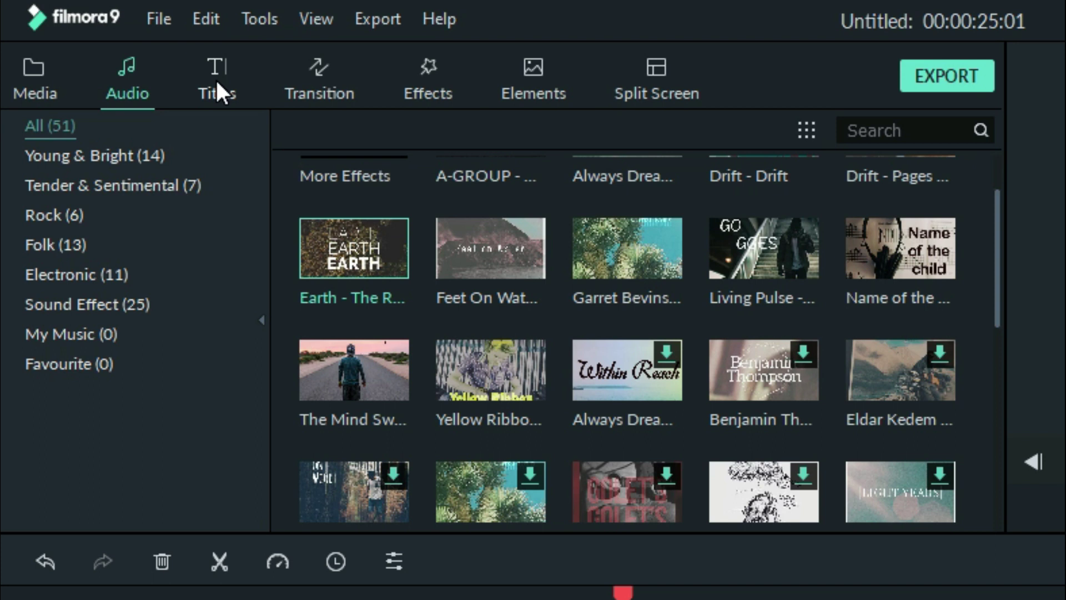
Place the Opener 8 title on video track 2, starting about 2 seconds in over the first image
left_click(217, 82)
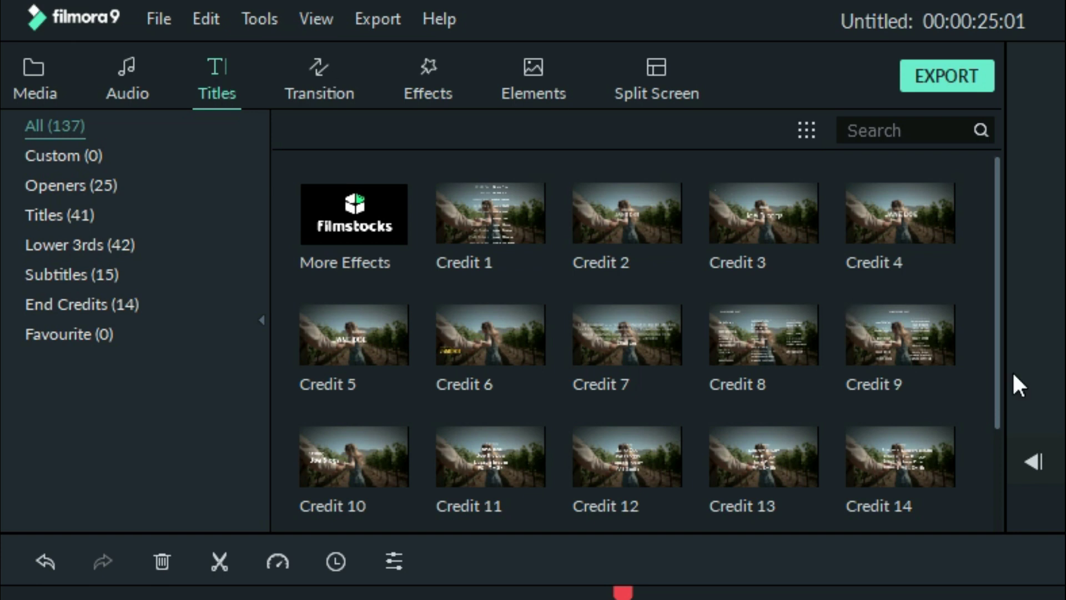
left_click(994, 357)
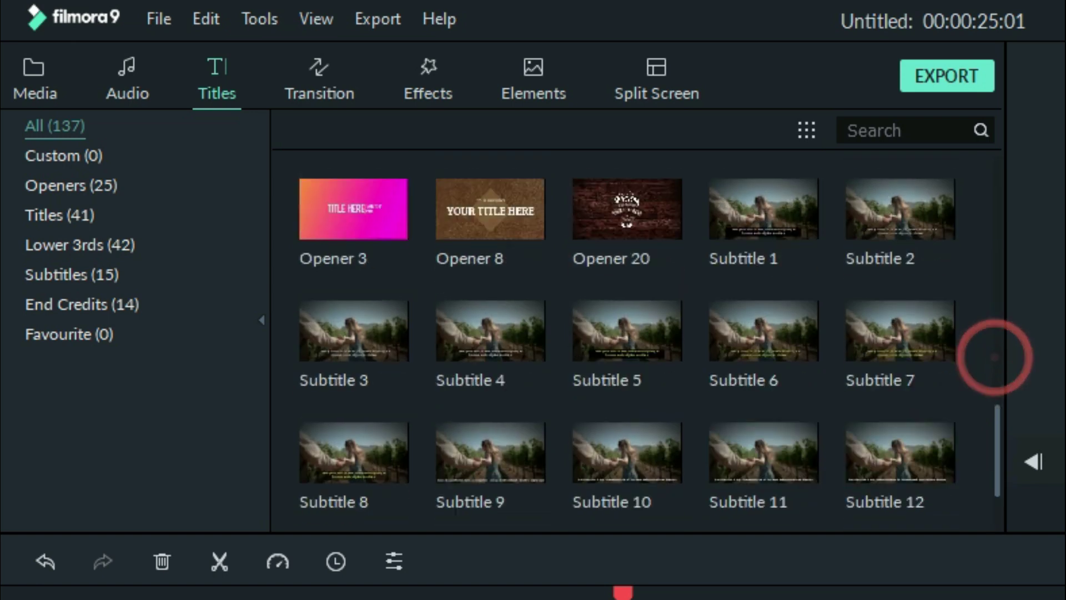
left_click(998, 360)
scroll(1002, 529, "down", 2)
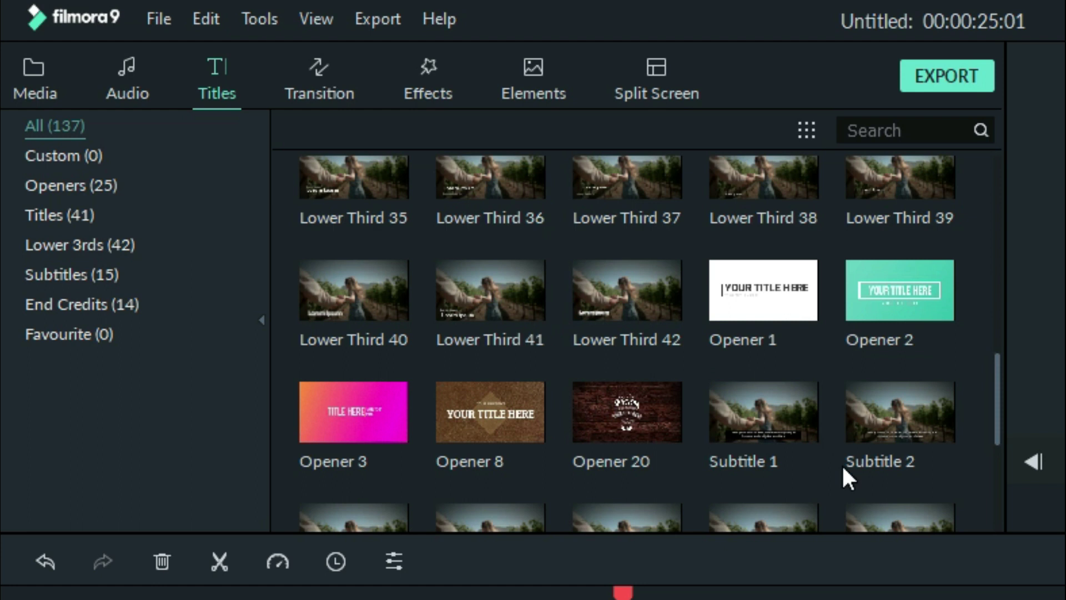
left_click(488, 420)
left_click_drag(464, 423, 113, 383)
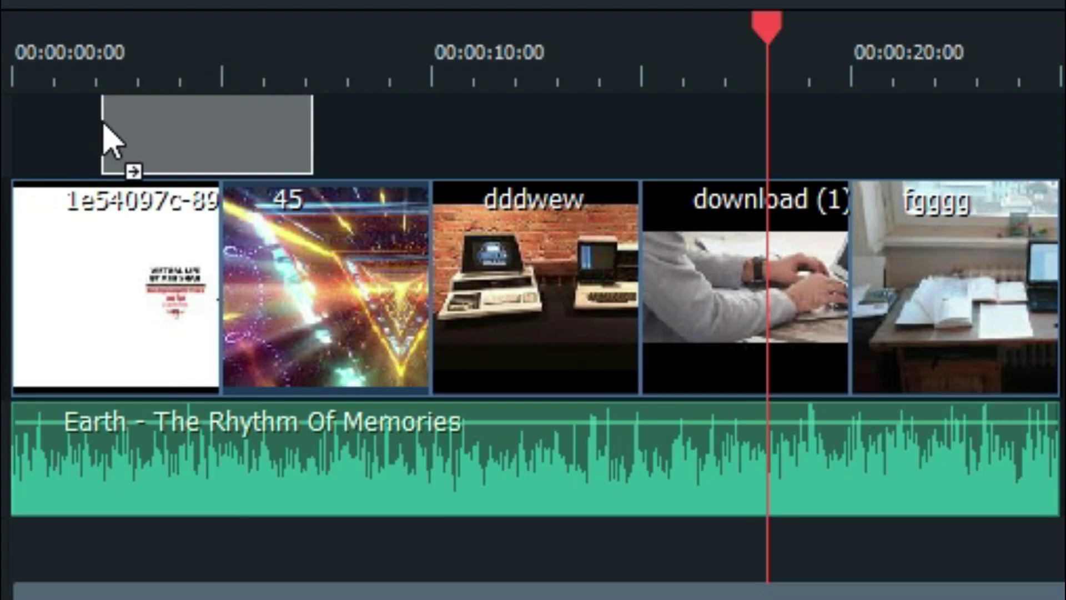
left_click_drag(104, 125, 103, 119)
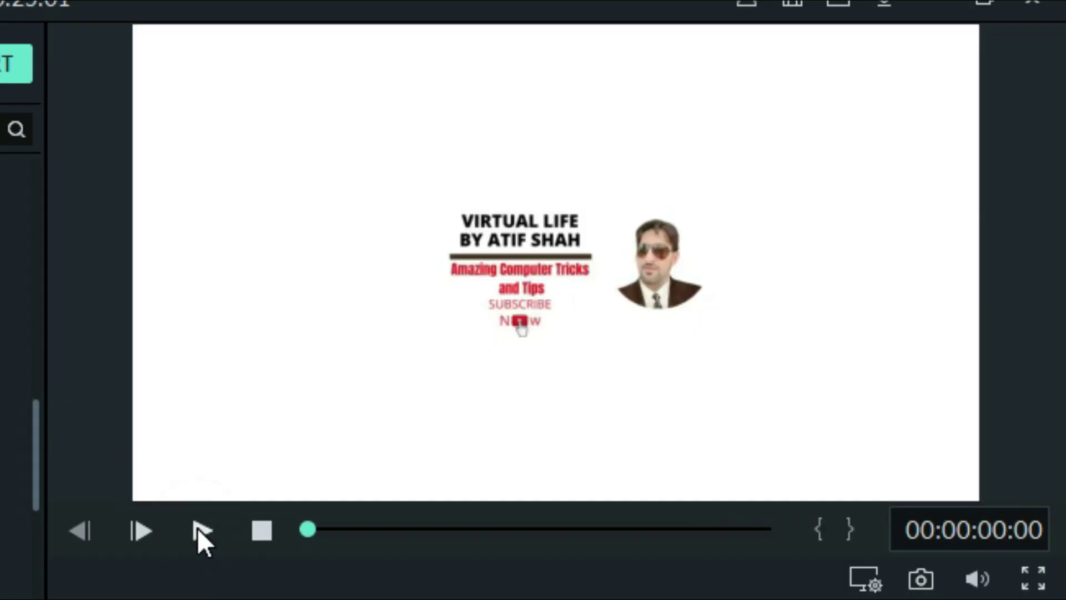
Play the timeline up to the opener's title and replace the YOUR TITLE HERE text with the presenter's full name
left_click(197, 528)
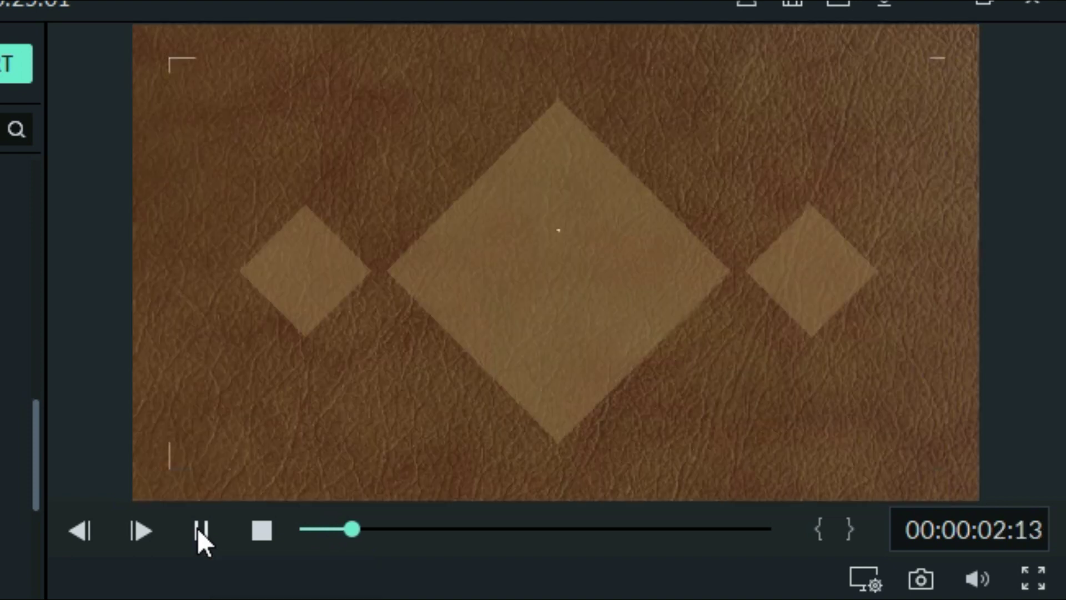
left_click(198, 528)
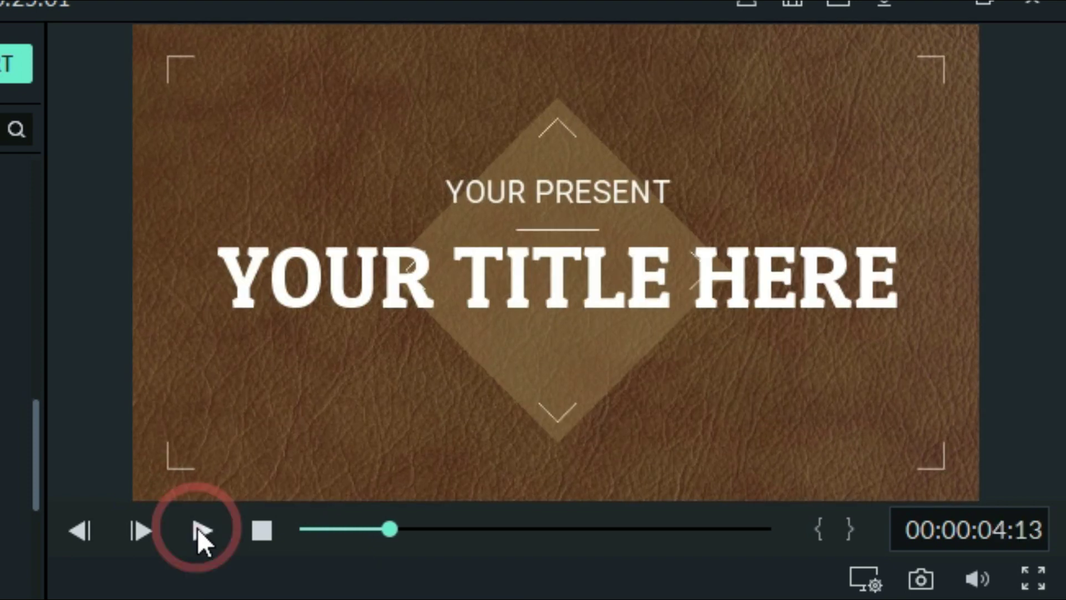
left_click(362, 322)
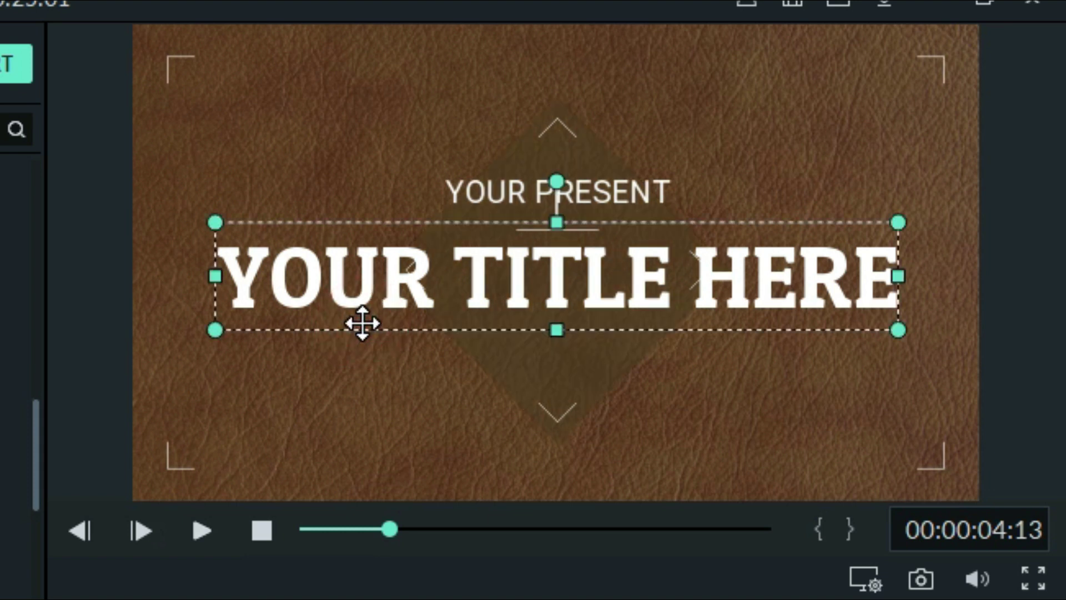
left_click(417, 285)
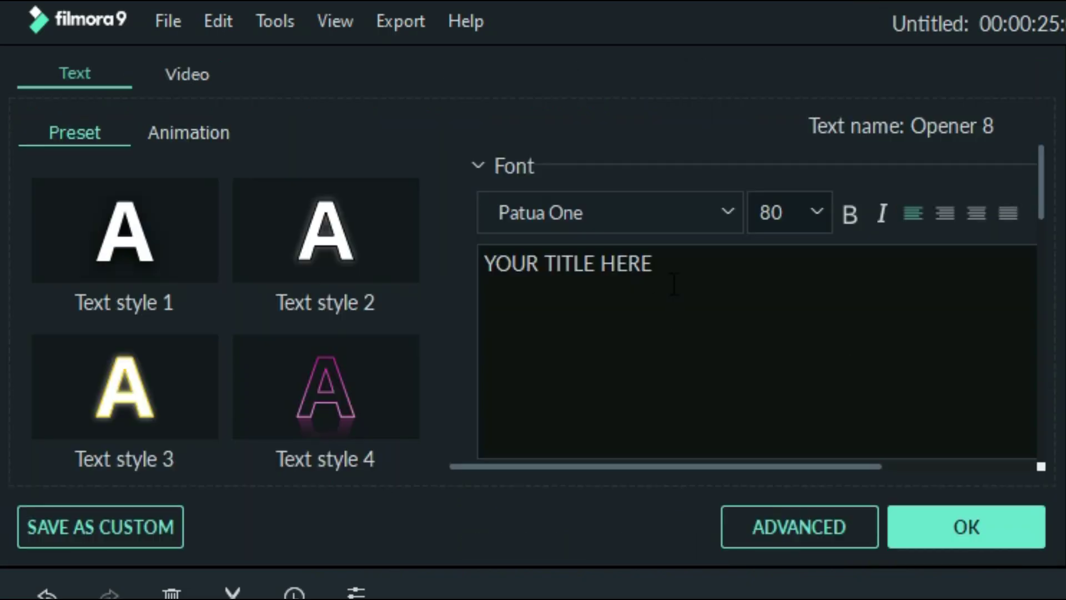
left_click_drag(666, 262, 486, 260)
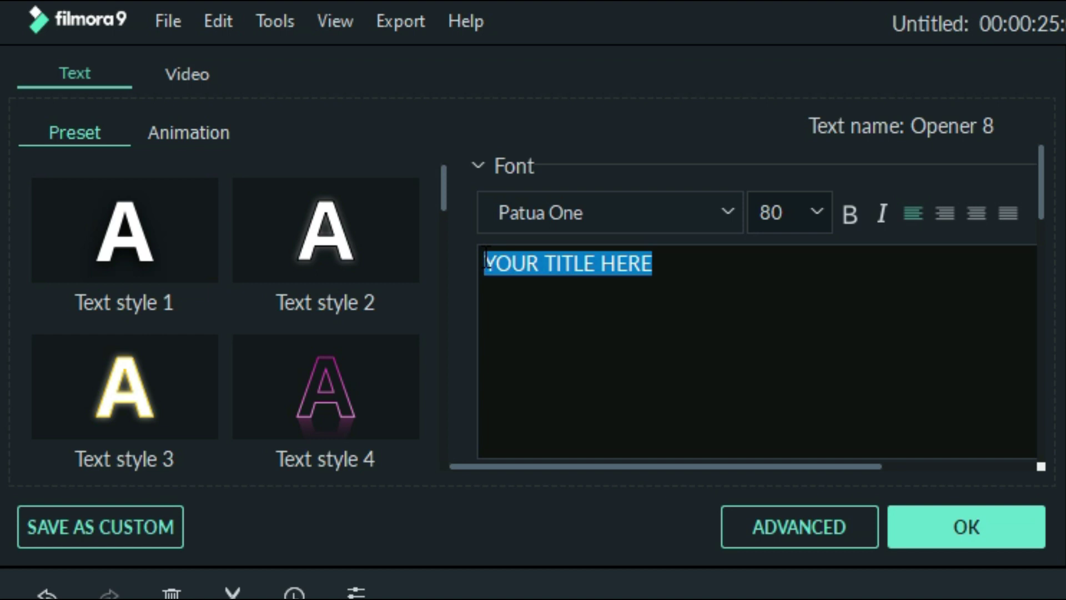
key("BackSpace")
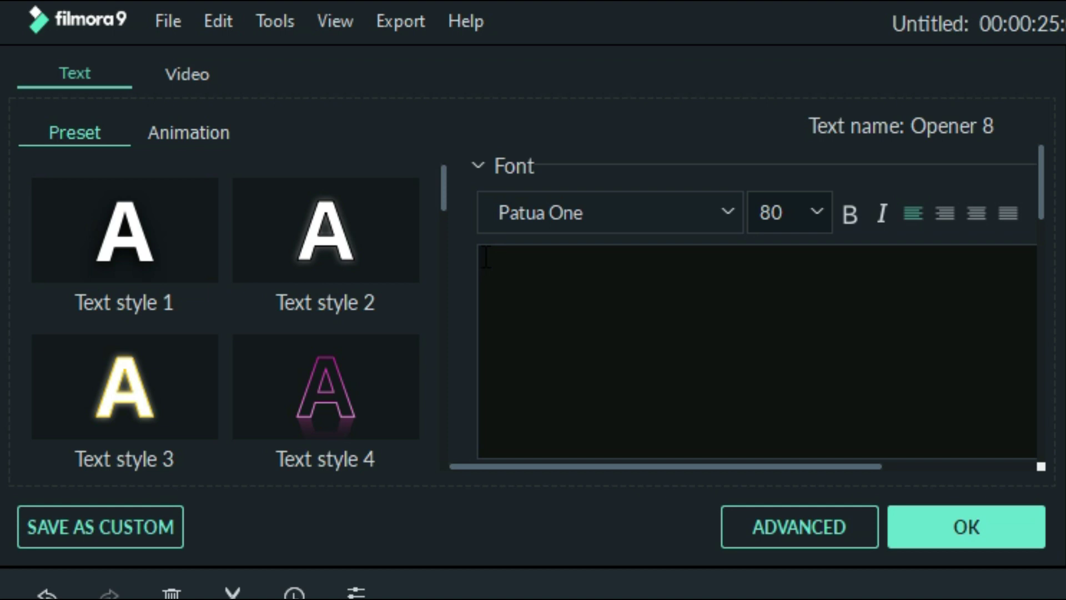
type("a")
key("BackSpace")
type("ATIF SHSAHH")
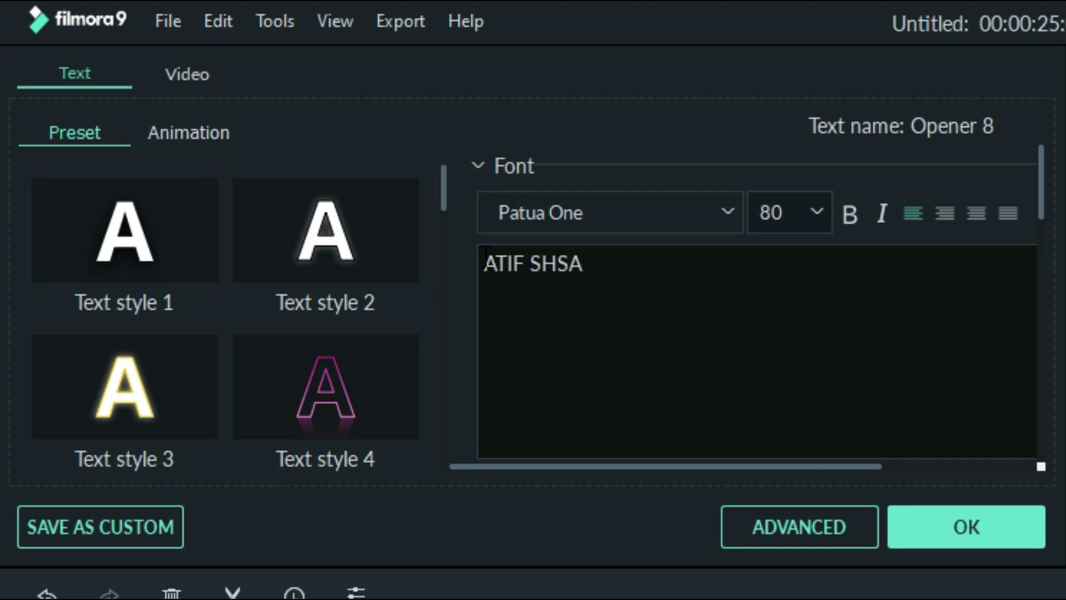
key("BackSpace")
key("BackSpace")
key("BackSpace")
key("BackSpace")
type("AH")
Set the opener title's name text to font size 68 and make it bold and italic
left_click_drag(617, 274, 468, 272)
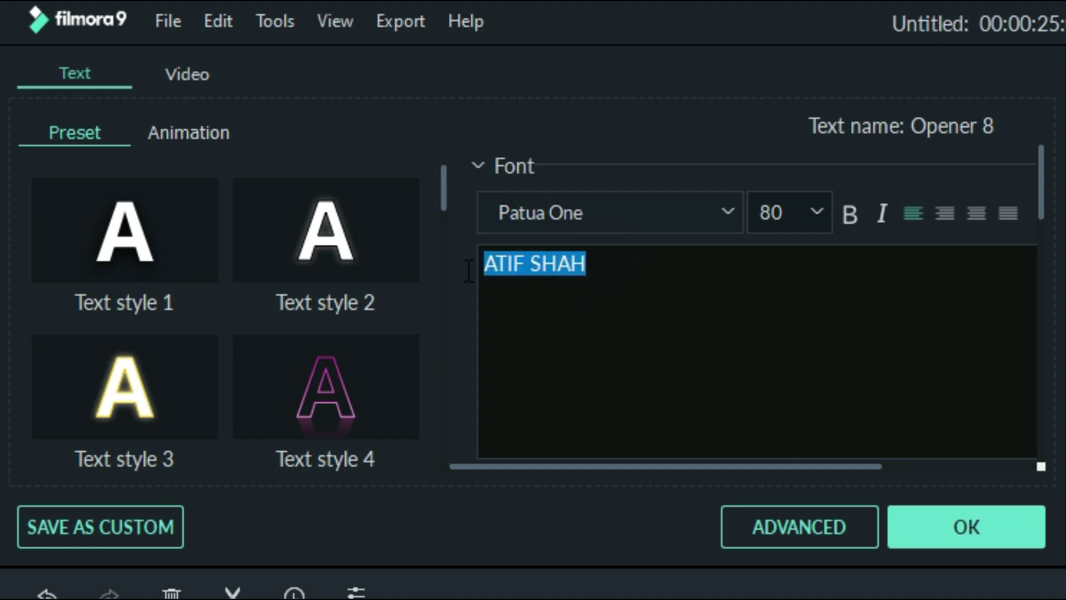
left_click(815, 213)
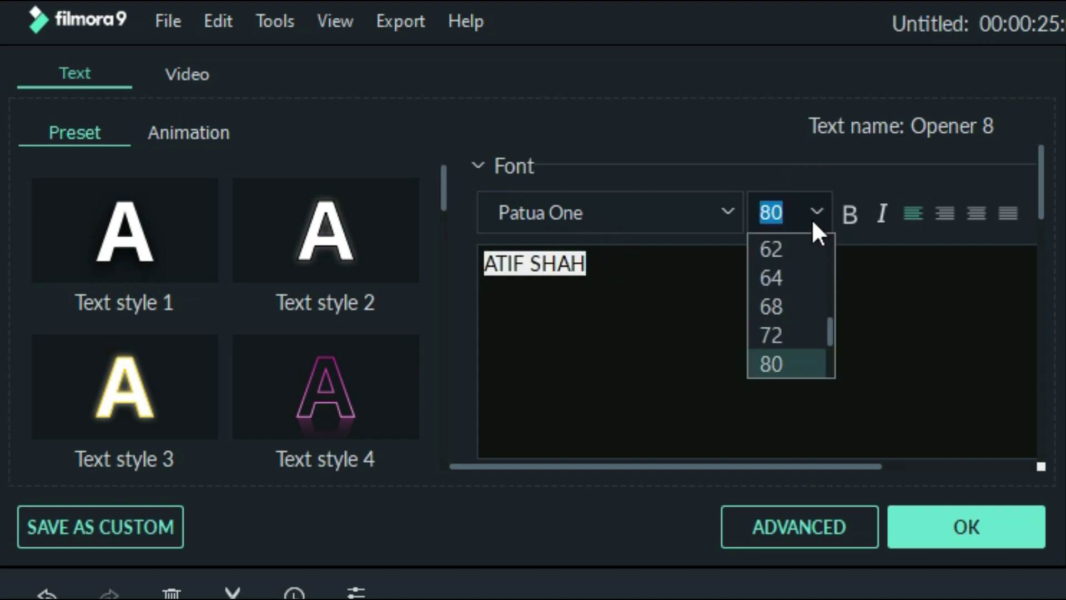
left_click(796, 293)
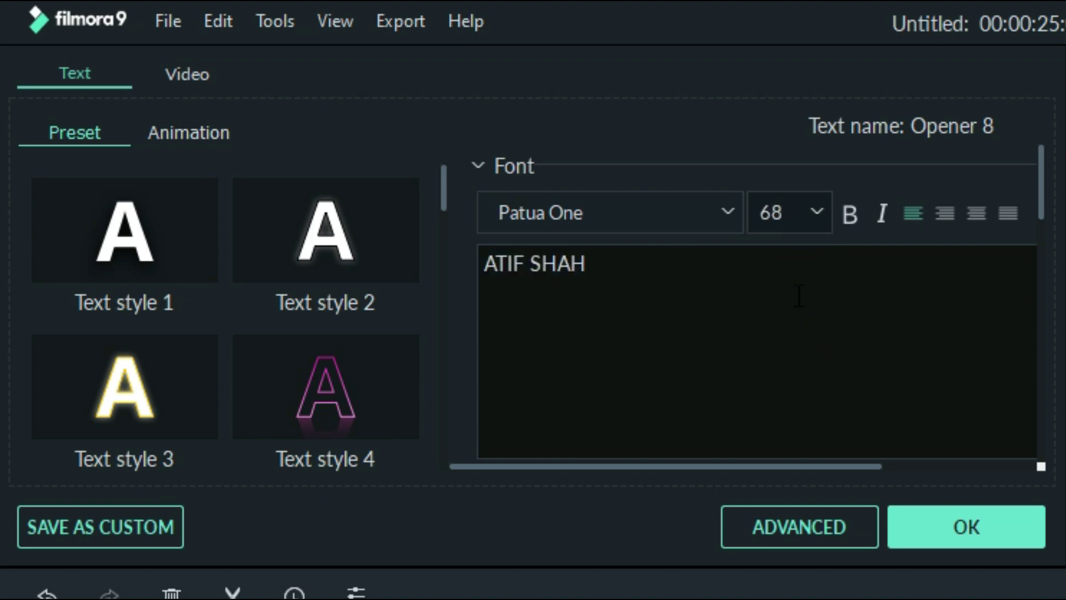
left_click_drag(595, 266, 482, 273)
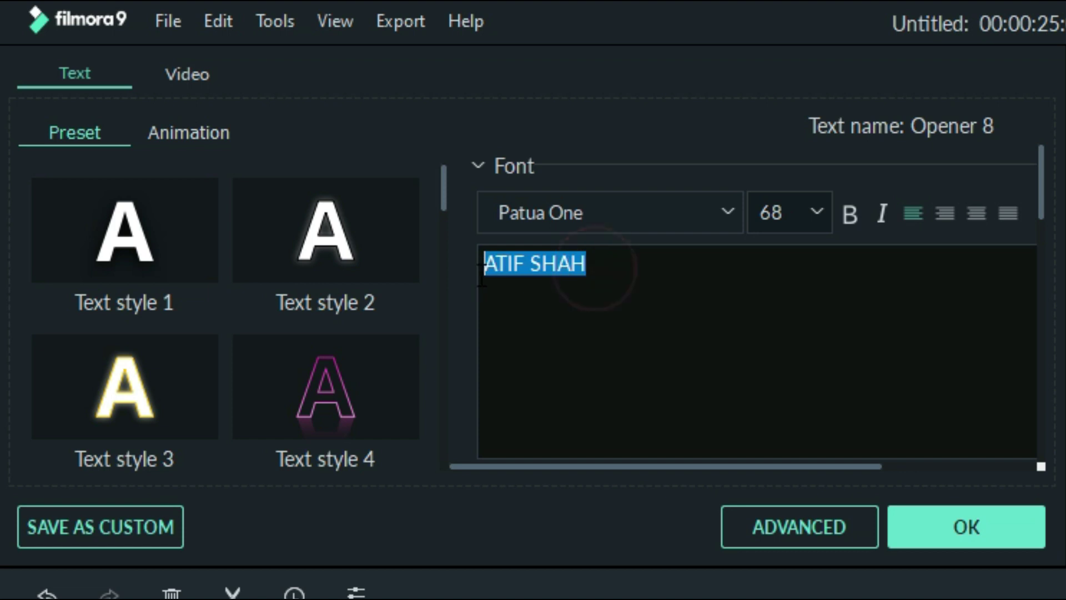
left_click(852, 216)
triple_click(609, 262)
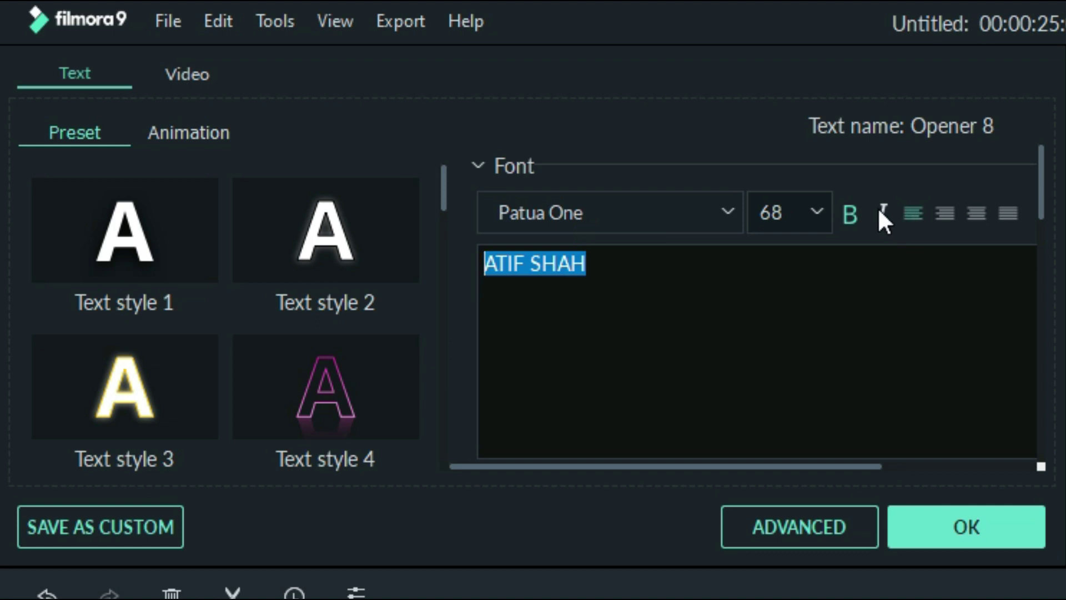
left_click(879, 210)
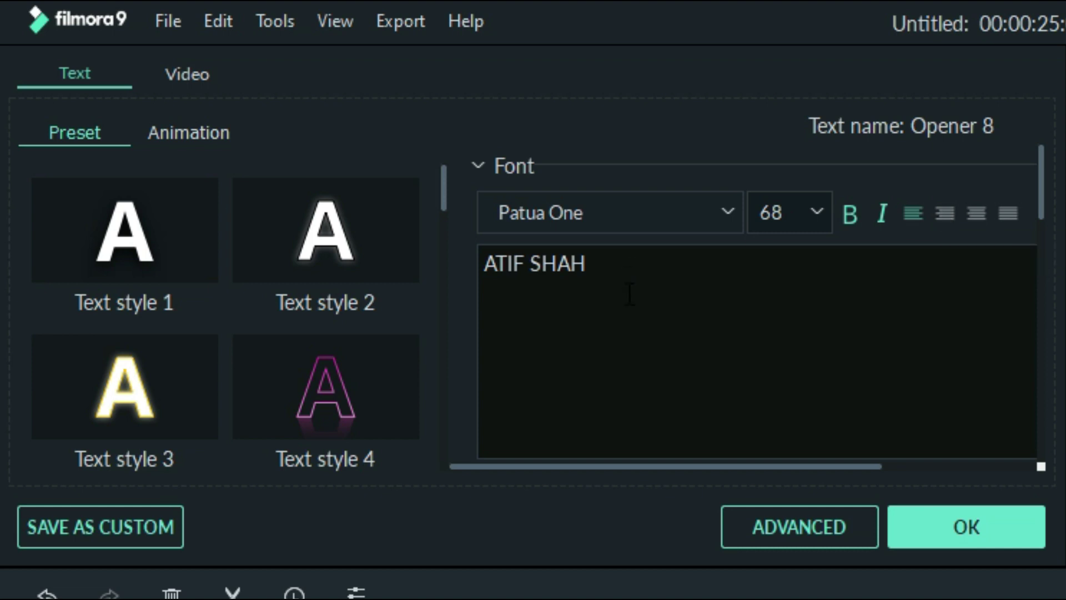
Look through the text style presets, selecting Text style 3 and Text style 4
mouse_move(379, 304)
left_click_drag(442, 198, 443, 231)
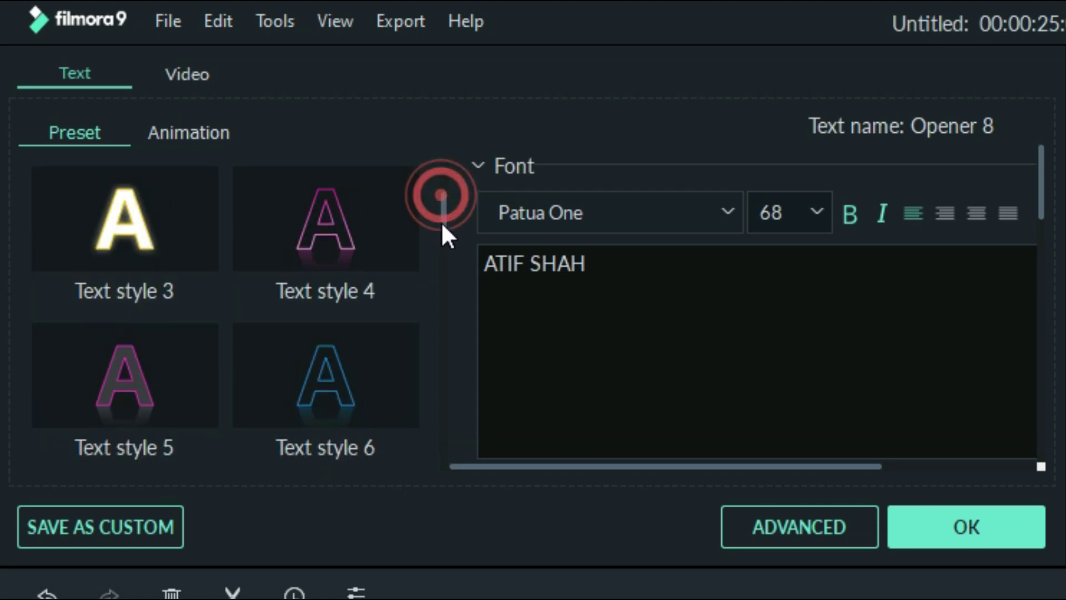
left_click(147, 233)
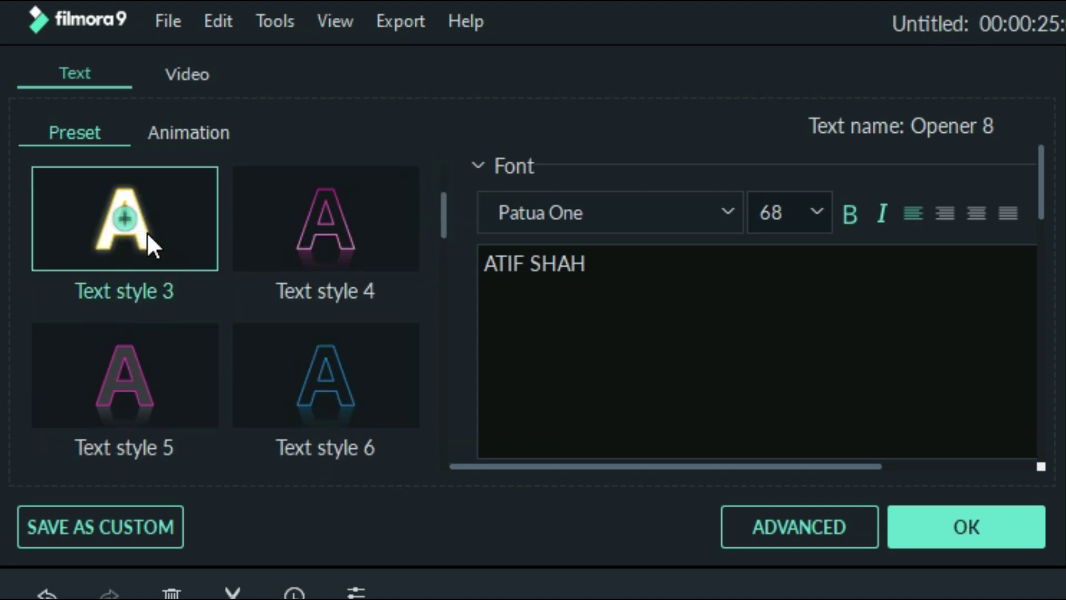
left_click(327, 244)
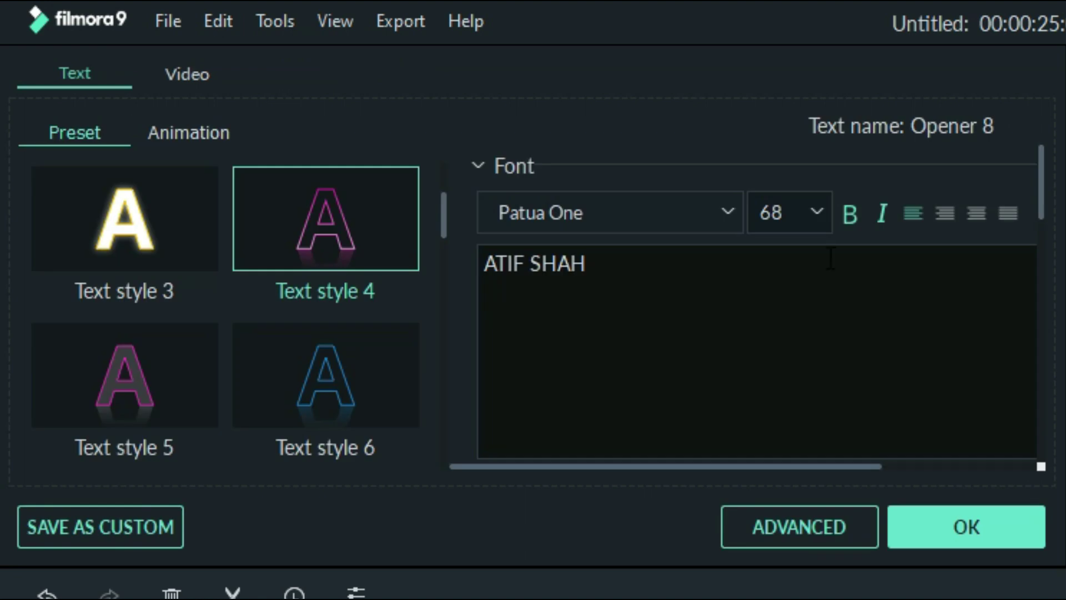
Apply the Type Writer animation to the opener's name text and confirm the title edits
left_click(188, 143)
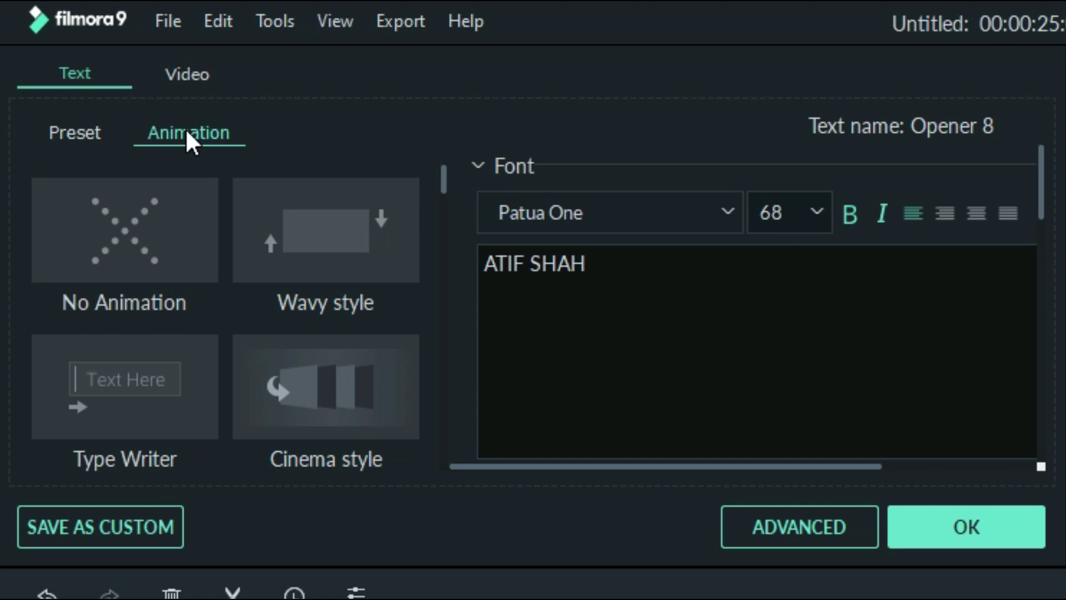
double_click(142, 374)
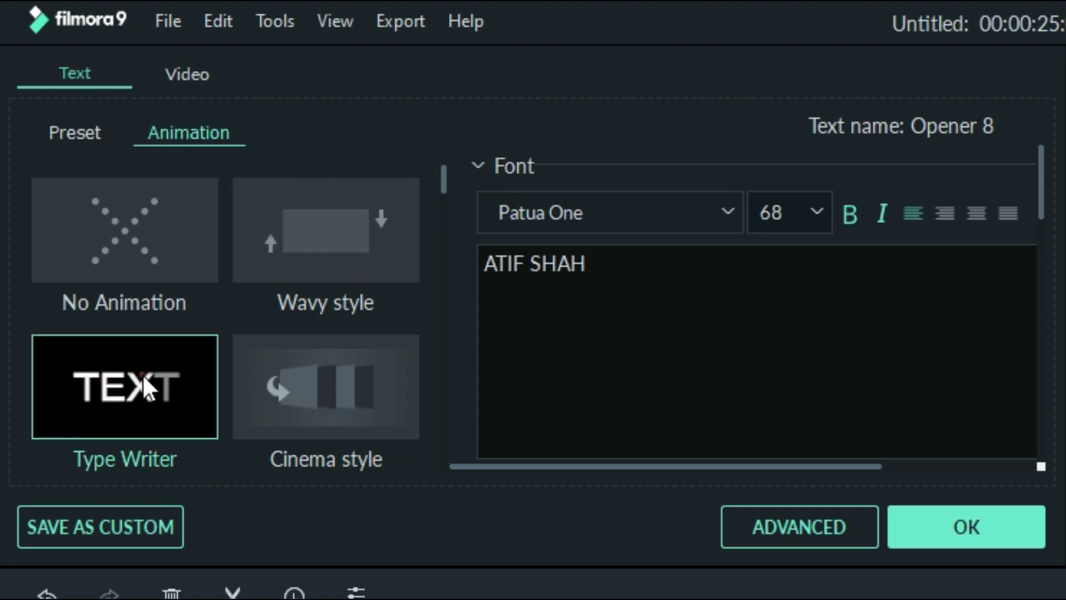
left_click(968, 528)
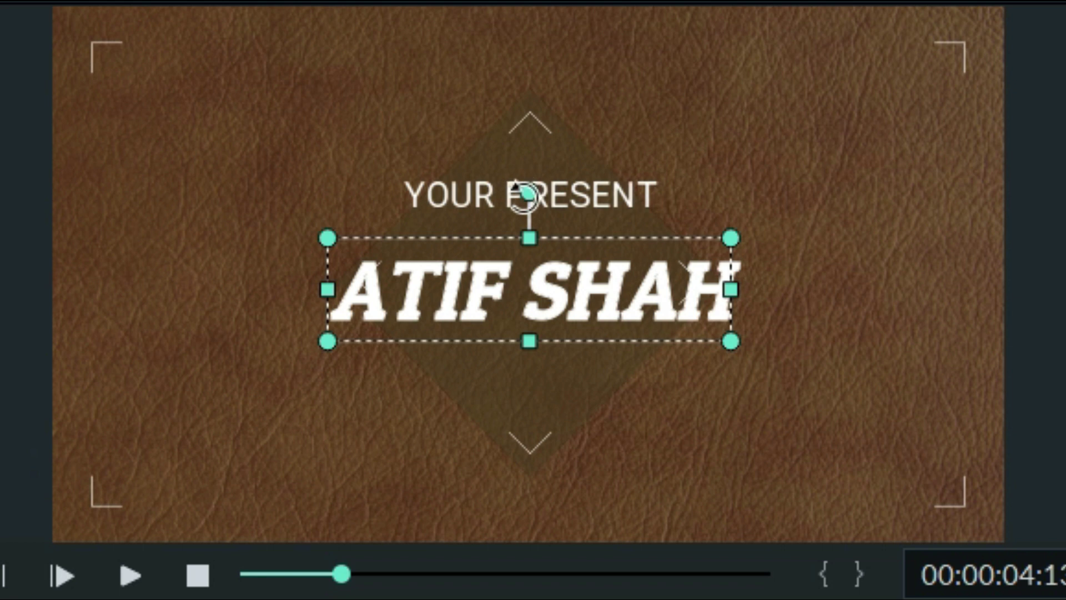
Deselect the title text, play the timeline from the first image through the Opener 8 title and pause after it
left_click_drag(528, 191, 528, 218)
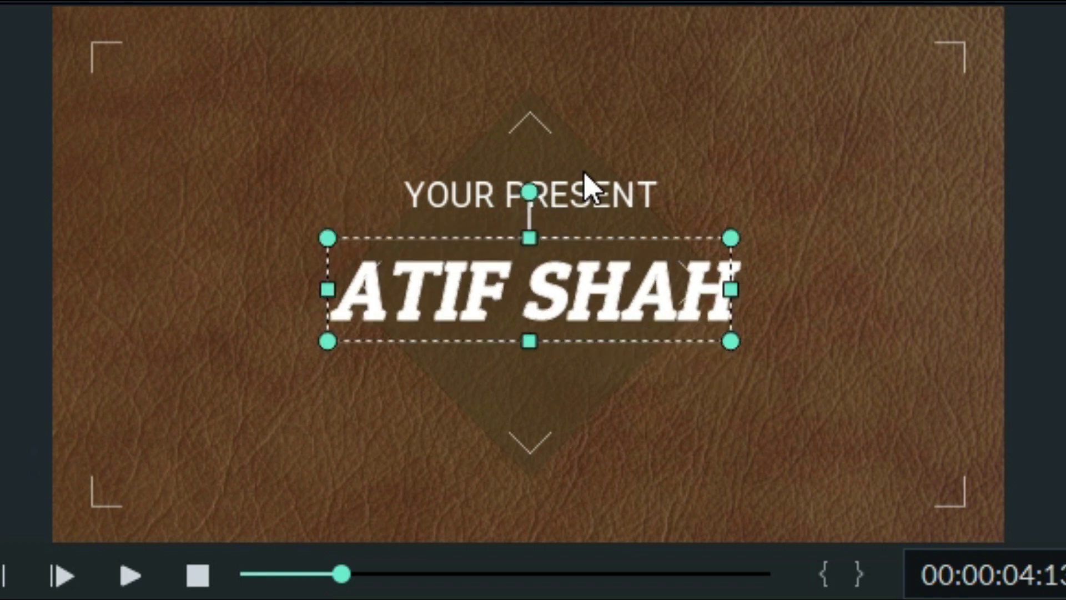
left_click(221, 422)
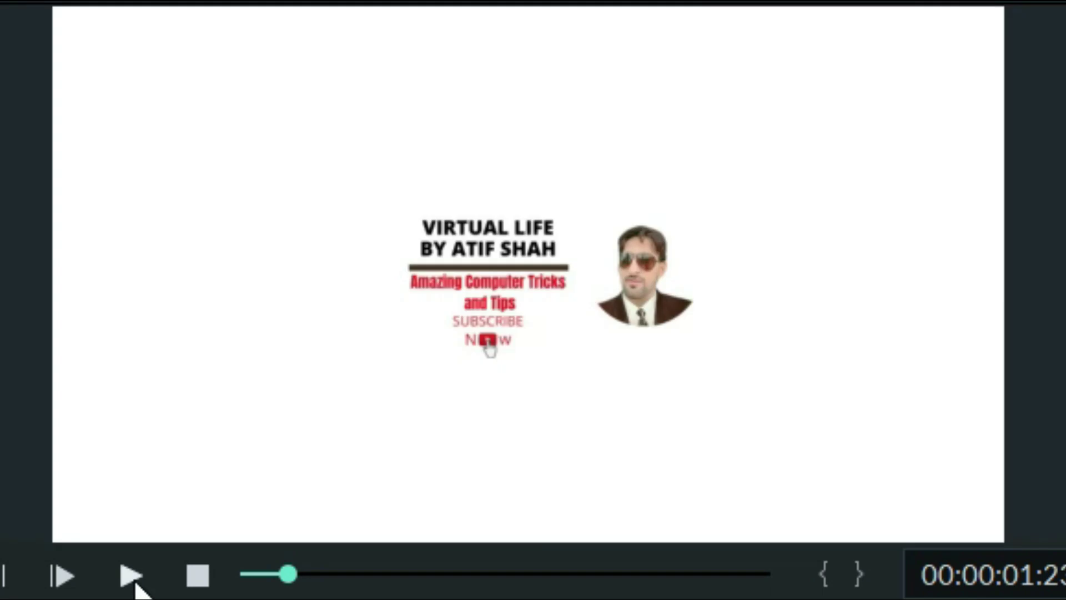
left_click(134, 577)
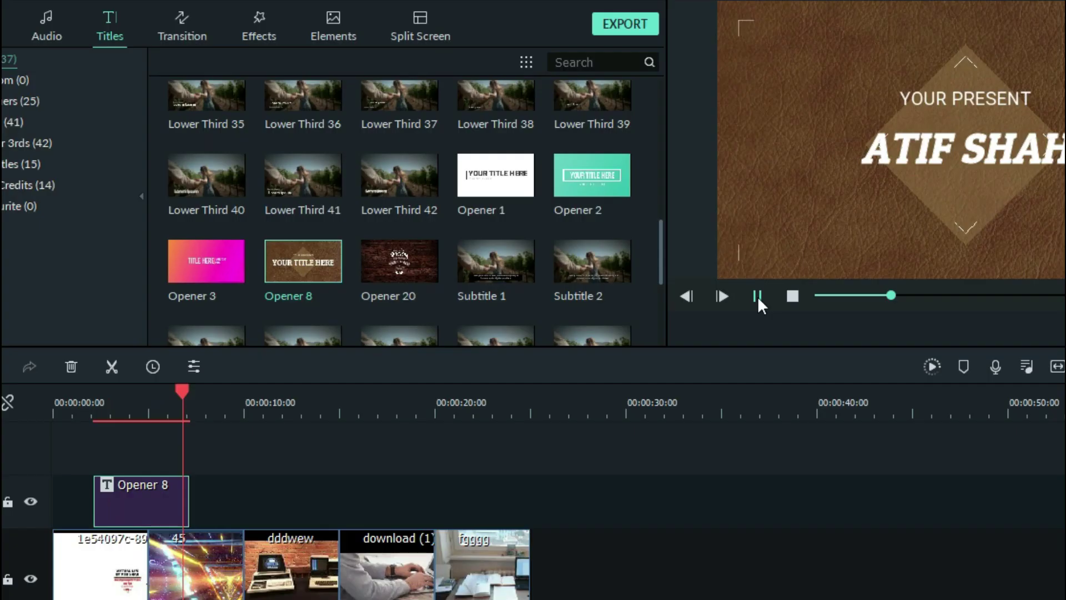
left_click(131, 579)
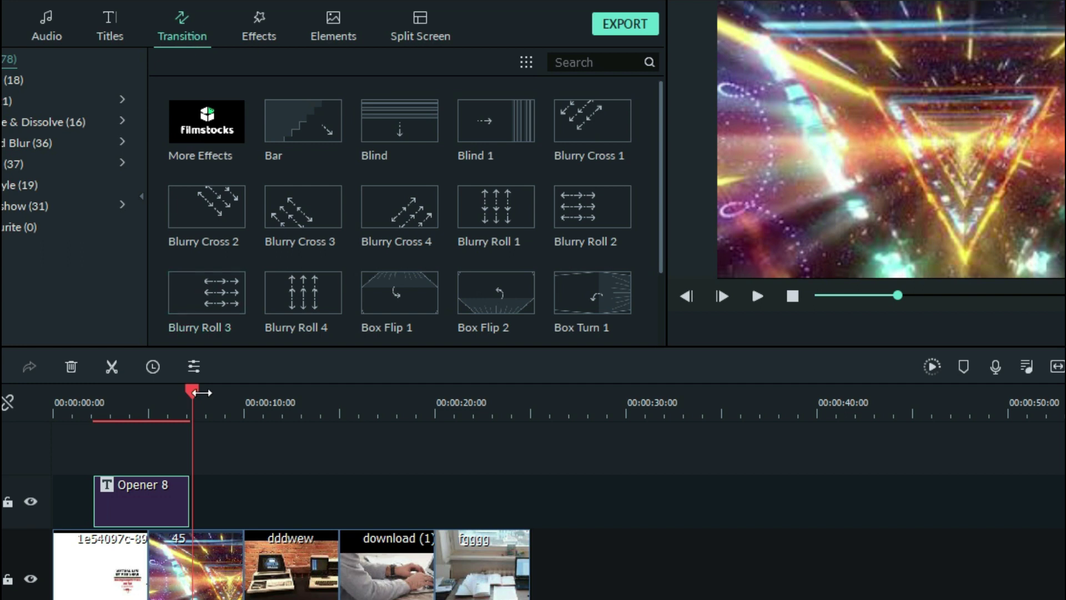
Add the Box Turn 1 transition between the 45 and dddwew clips on video track 1
left_click_drag(191, 389, 241, 401)
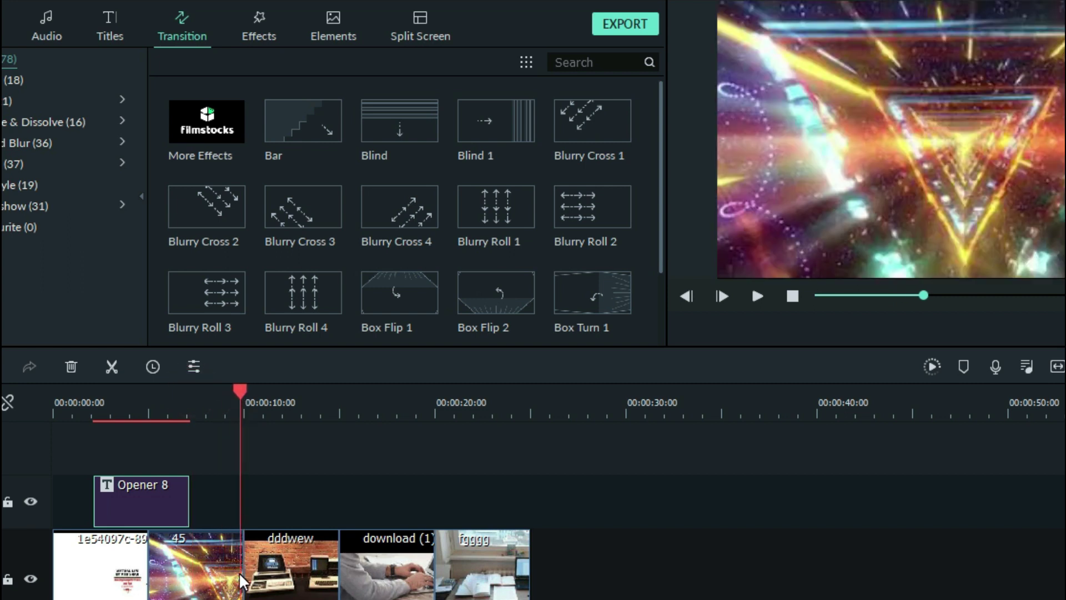
left_click(565, 295)
left_click_drag(565, 294, 242, 555)
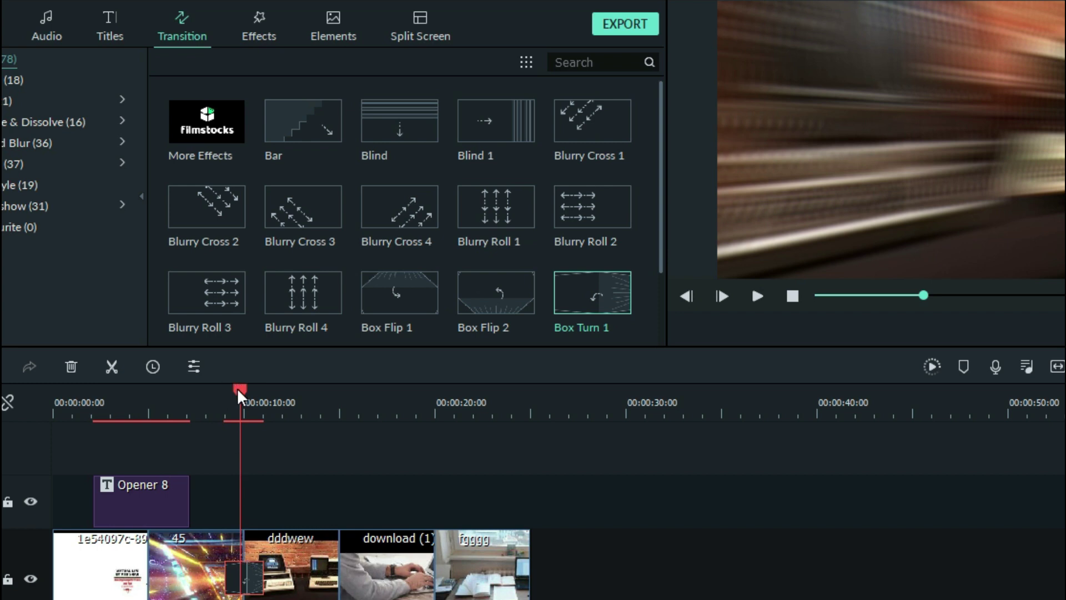
Play the Box Turn 1 transition from just before it and pause in the dddwew clip
left_click_drag(237, 388, 221, 396)
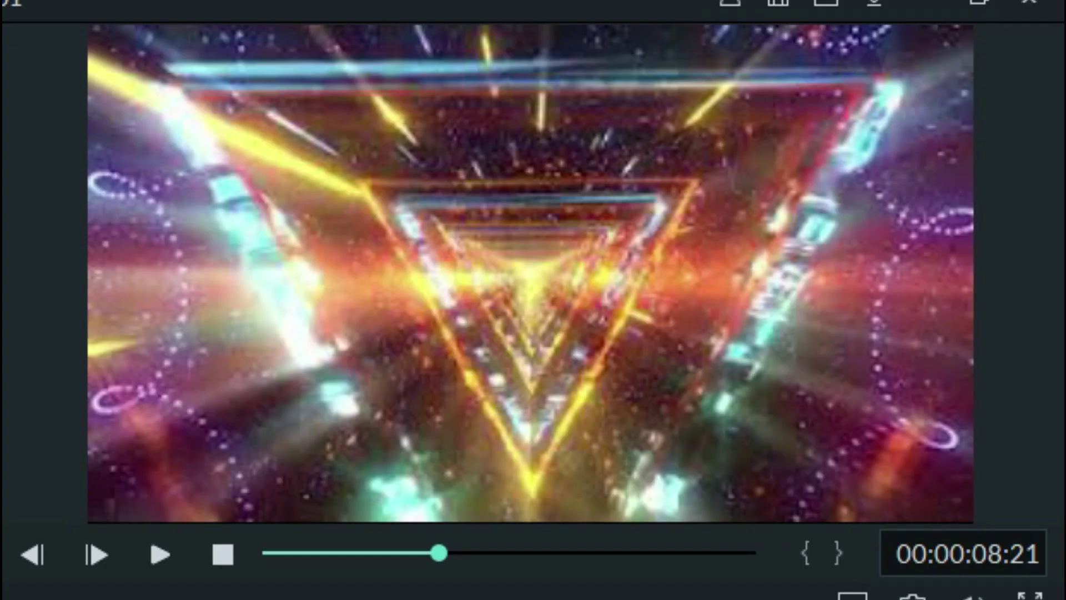
left_click(161, 552)
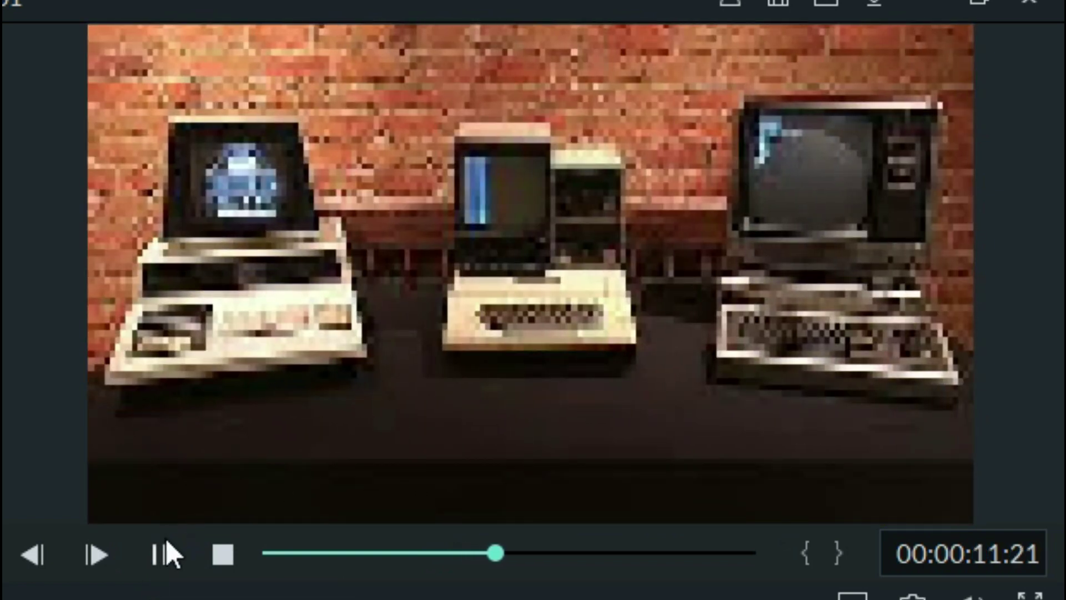
left_click(161, 548)
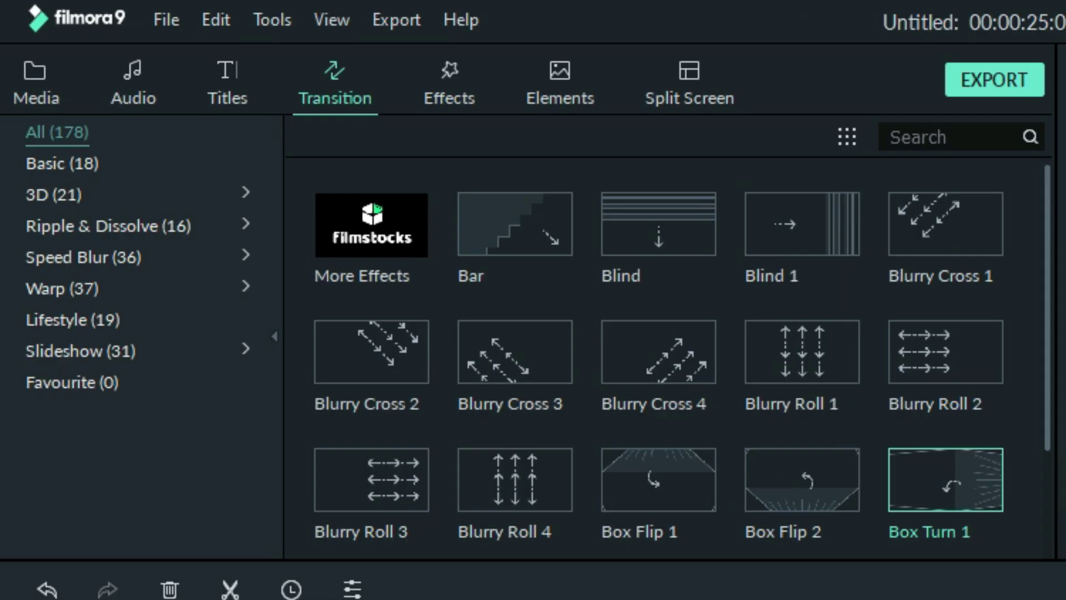
Preview the Auto Enhance filter from the effects library and pause it partway
left_click(451, 93)
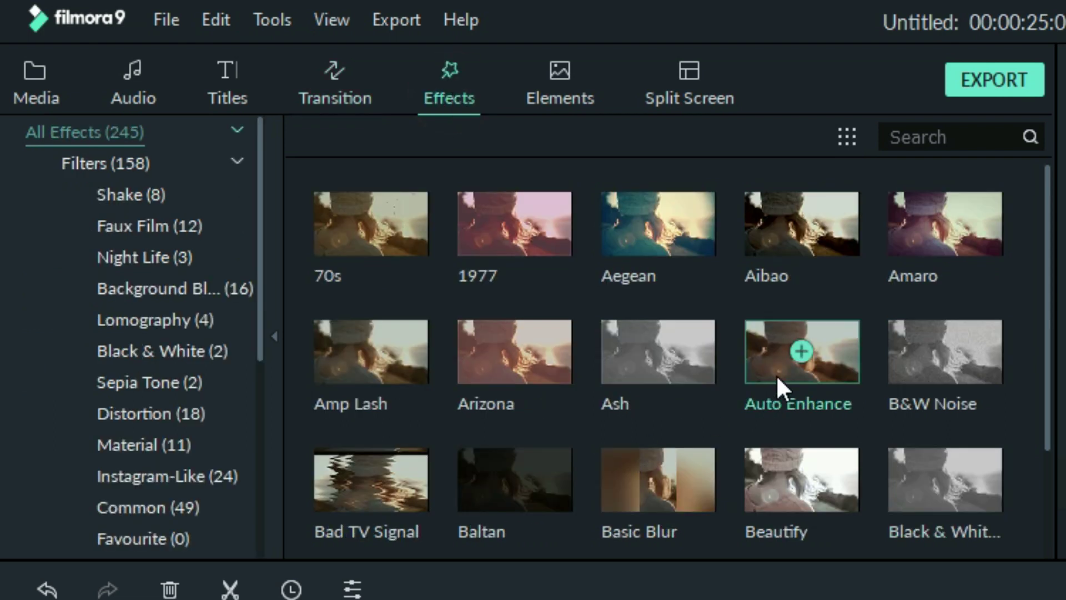
left_click(775, 362)
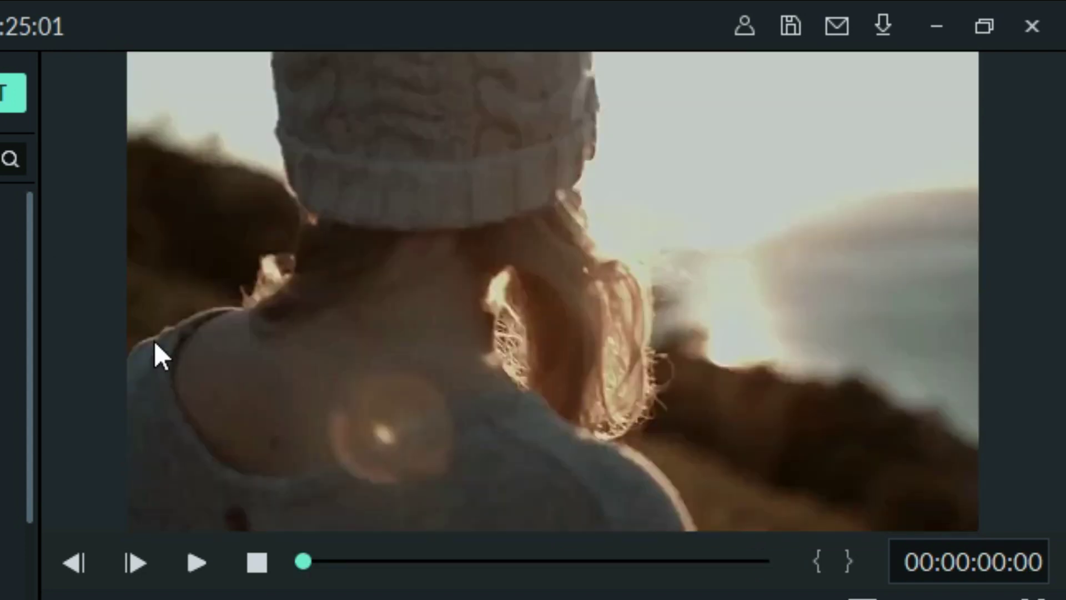
left_click(189, 563)
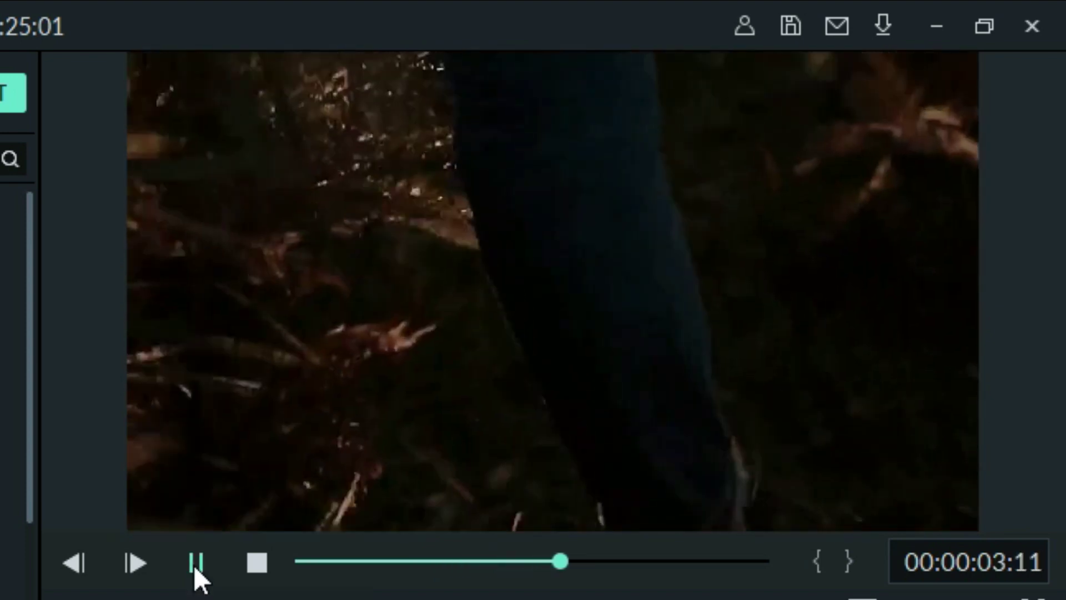
left_click(195, 564)
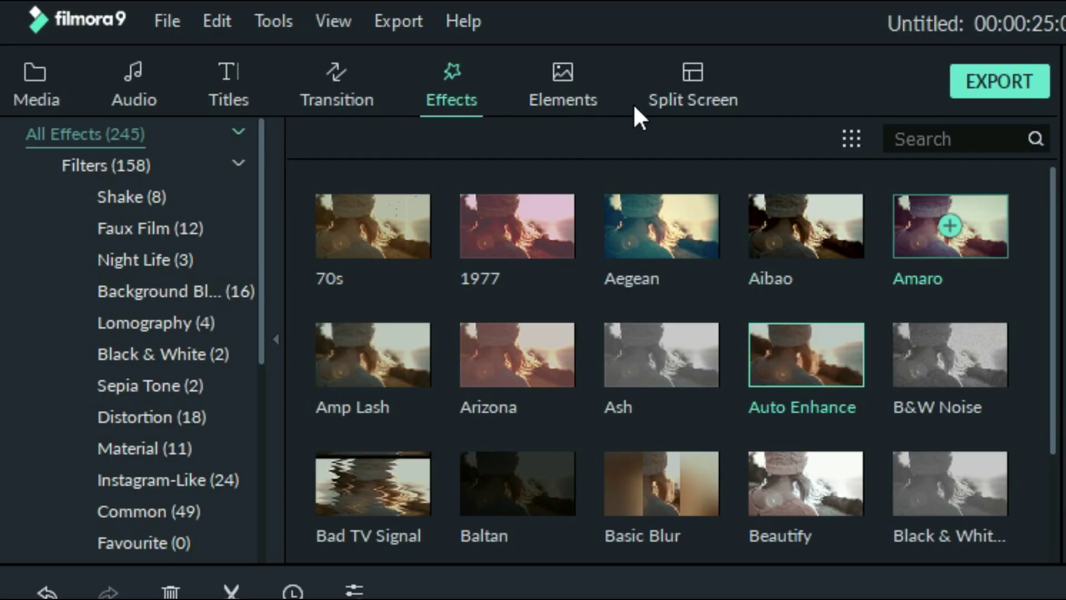
Place Element Love 3 on video track 2 at the start of the download (1) clip and play through it
left_click(539, 89)
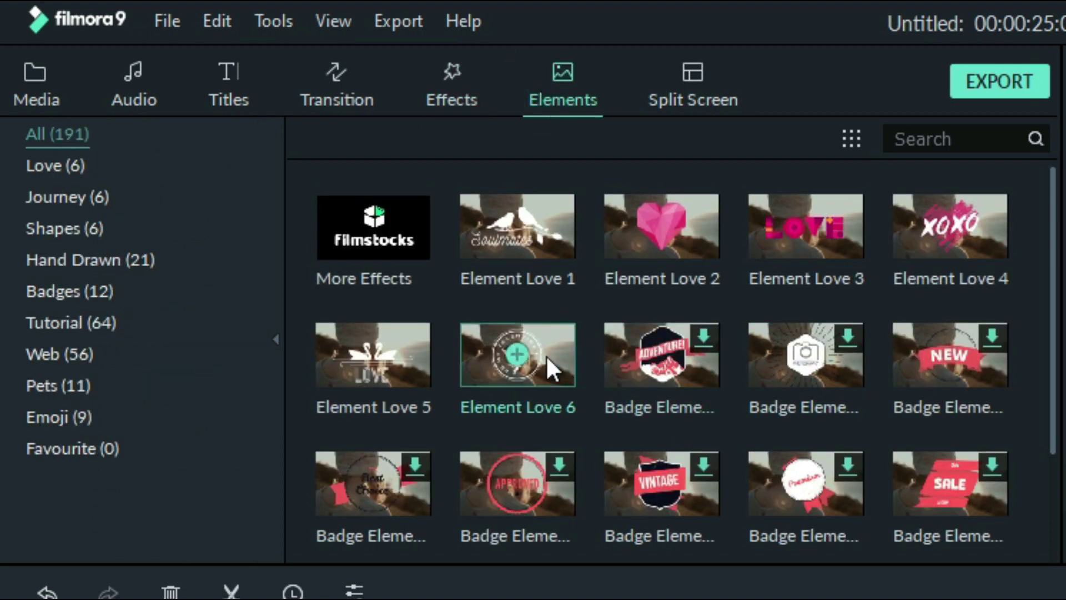
left_click(764, 251)
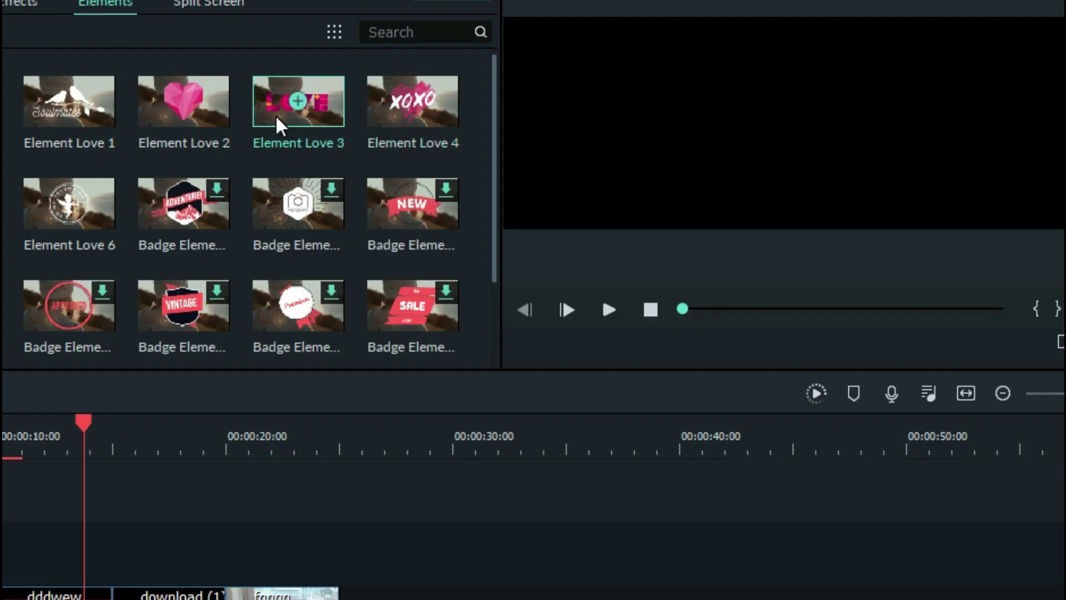
left_click_drag(274, 114, 103, 562)
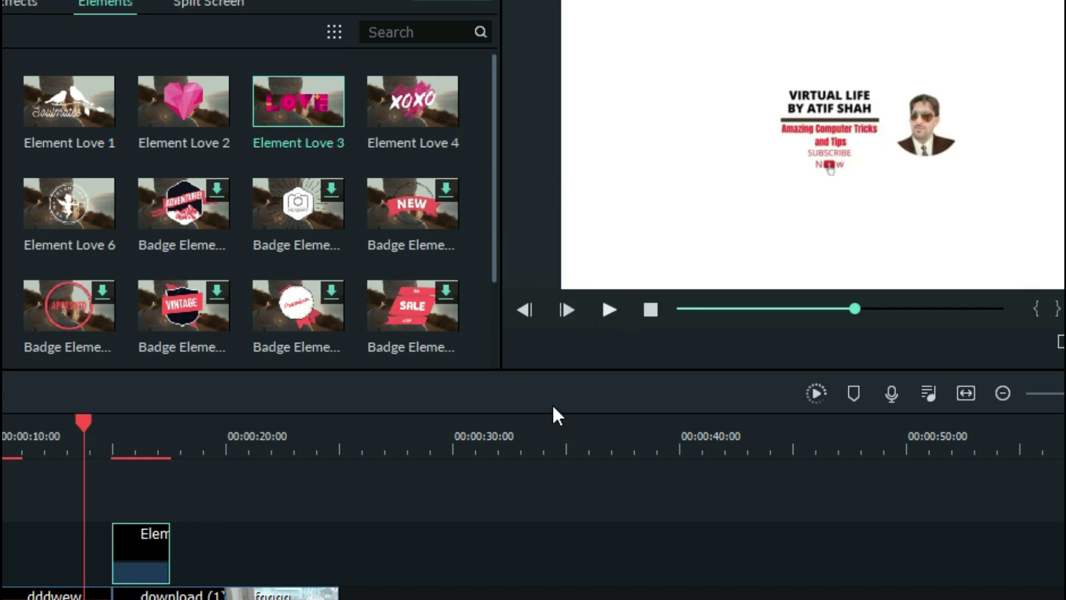
left_click(610, 304)
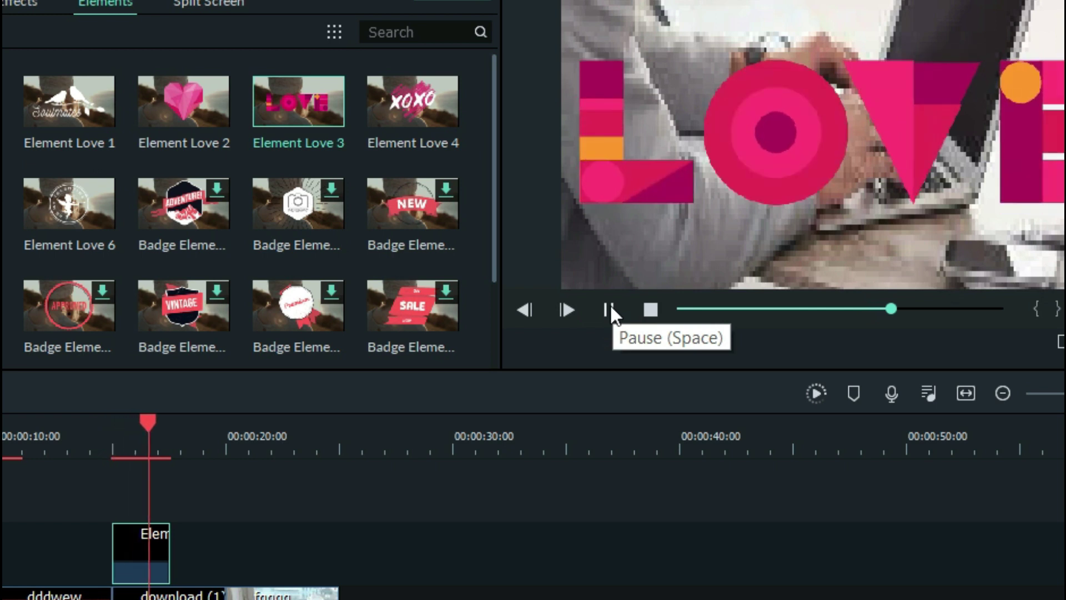
left_click(610, 305)
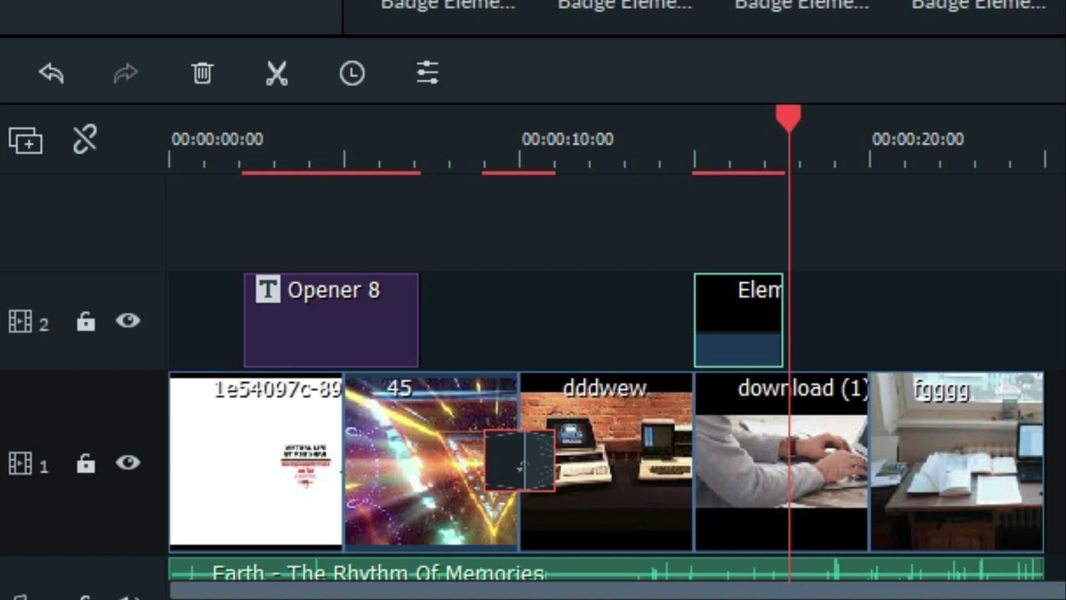
Split the download (1) and music clips at the playhead just after the love element, and delete the image clip's second part
scroll(555, 378, "down", 3)
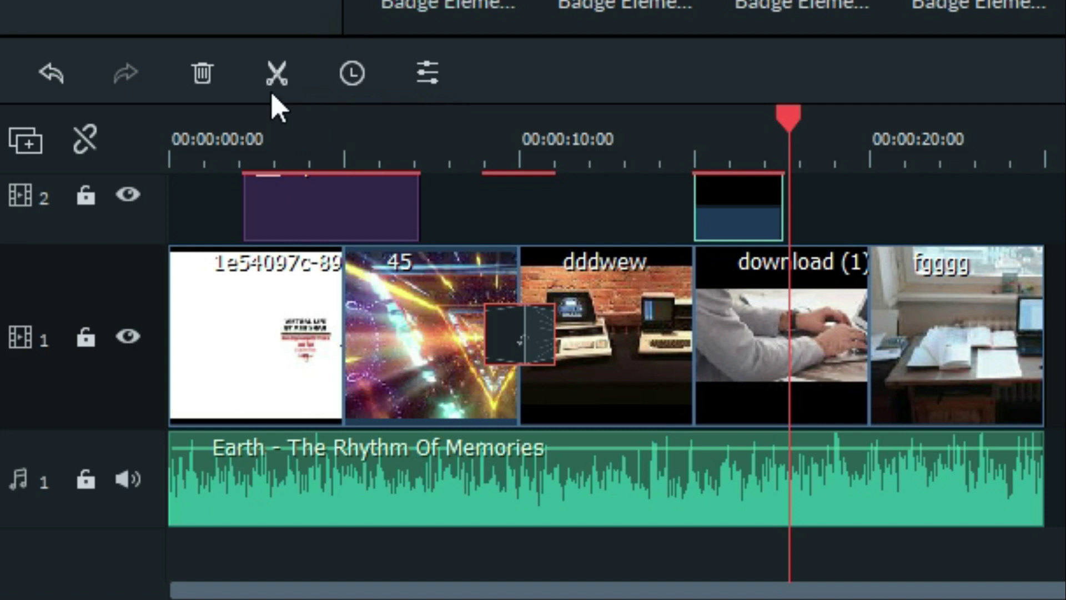
left_click(272, 69)
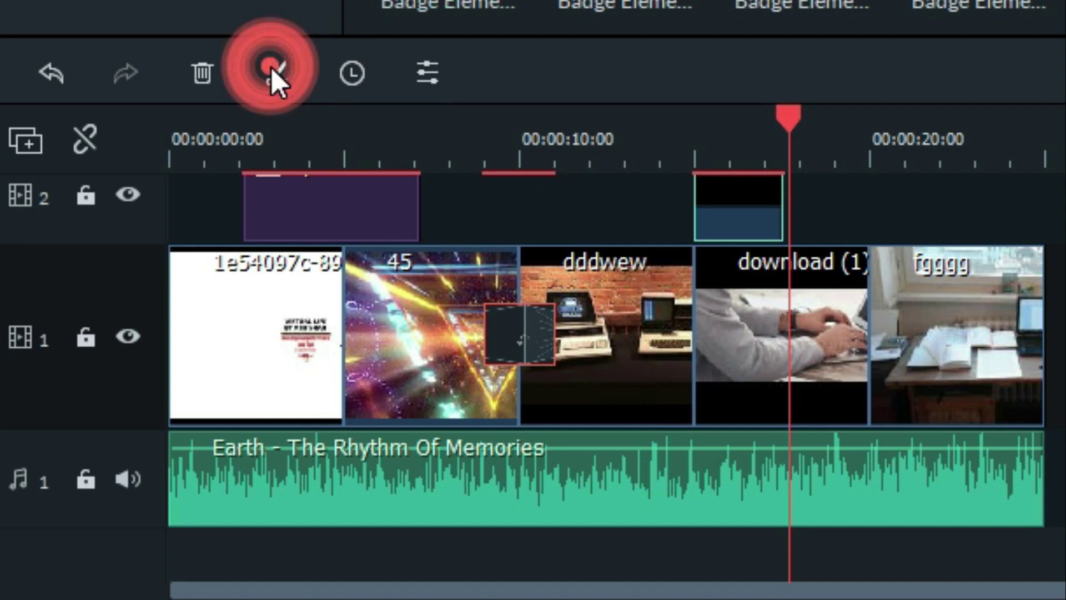
left_click(807, 309)
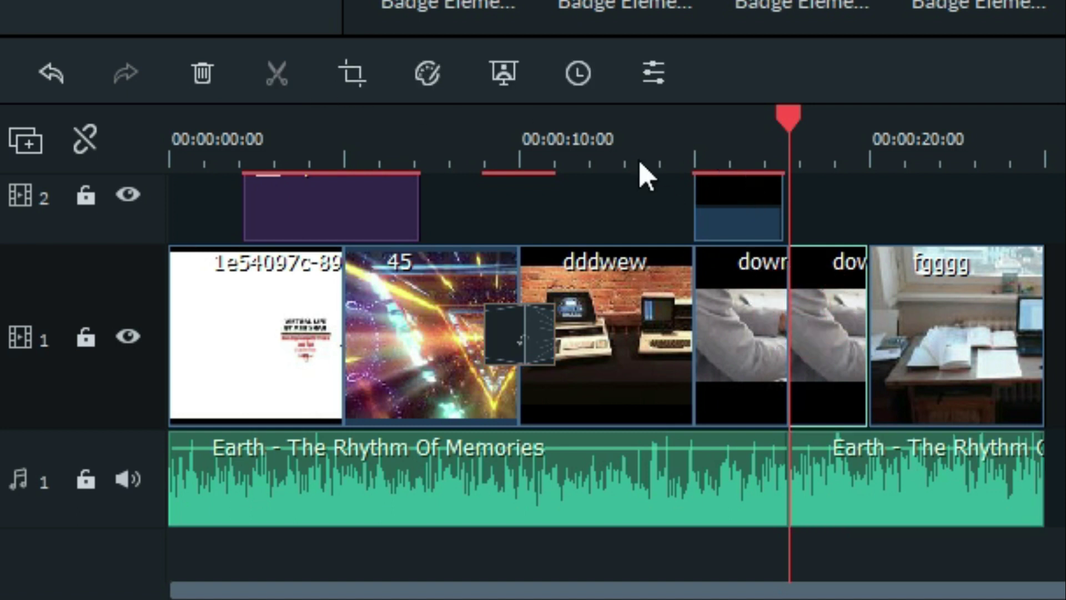
left_click(201, 73)
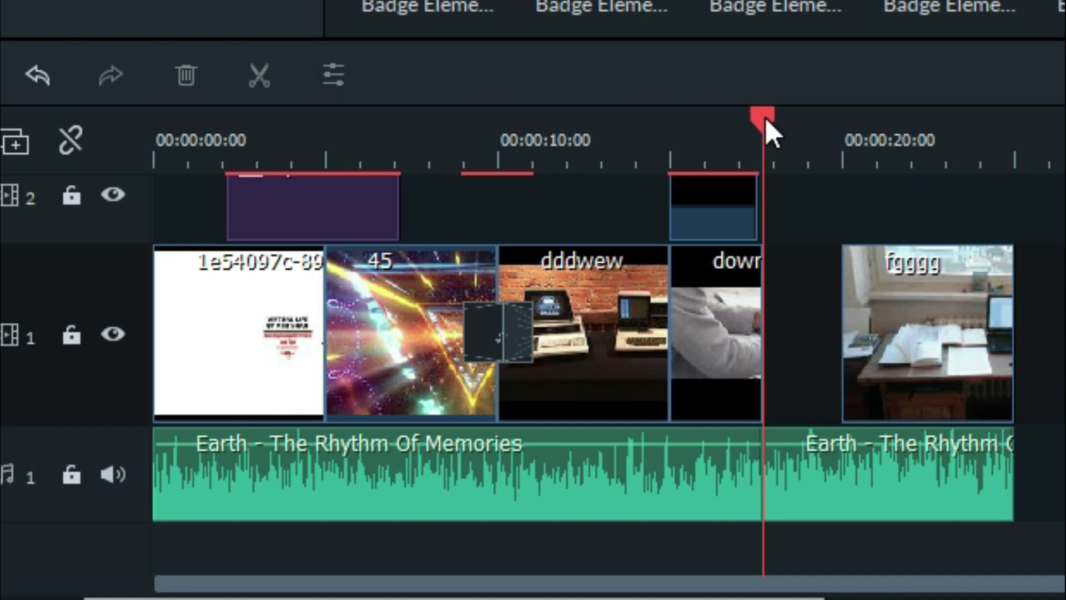
Split the title, first image and music clips just before the start of the 45 clip
left_click_drag(765, 118, 496, 175)
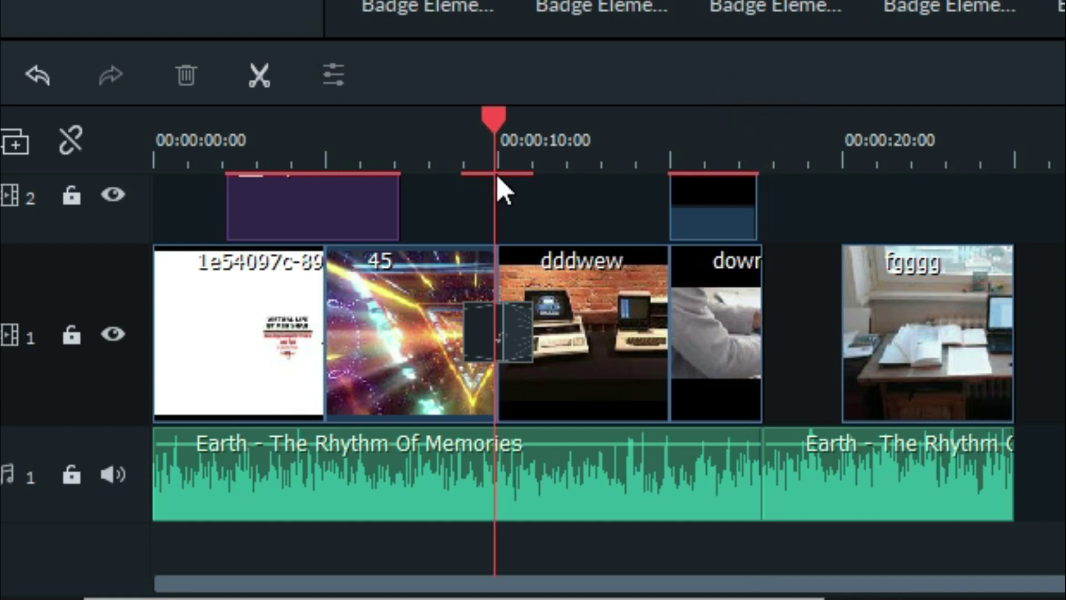
left_click(321, 151)
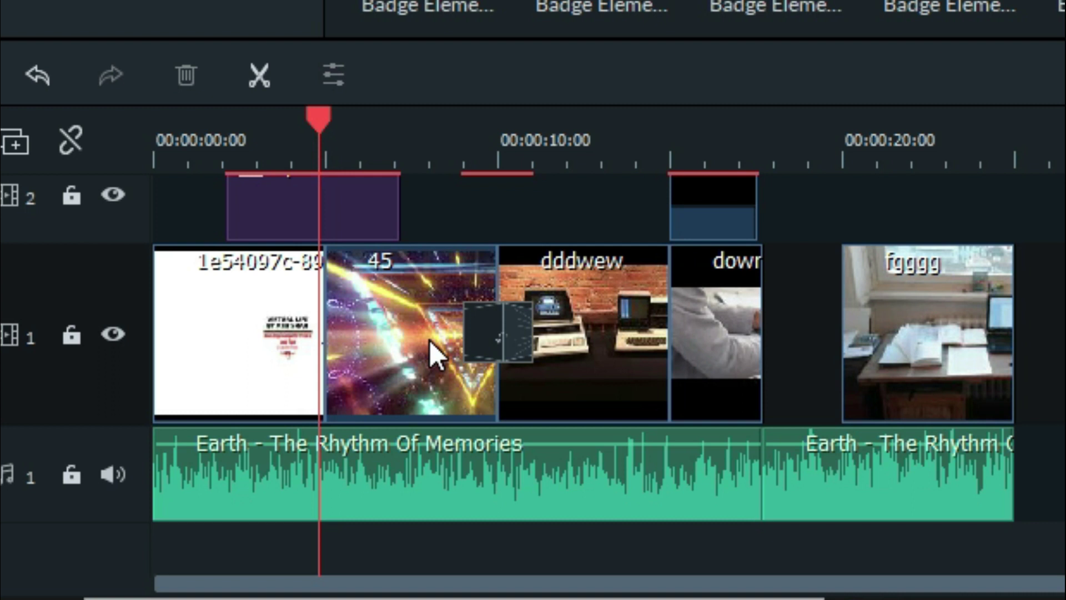
left_click(256, 76)
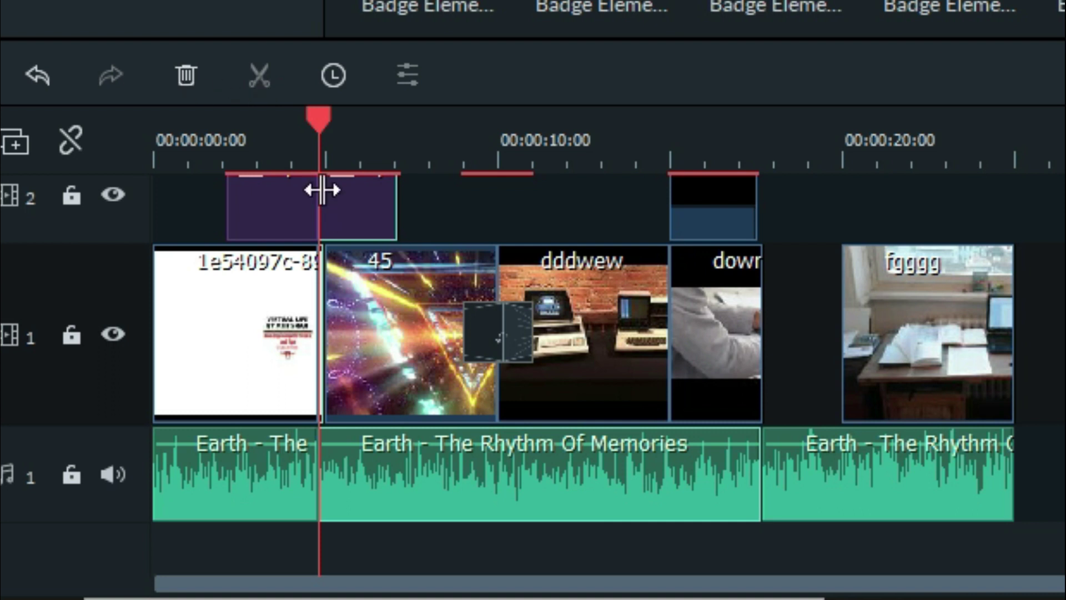
Split the music and the 45 clip where the transition into the dddwew clip begins
left_click_drag(315, 121, 461, 185)
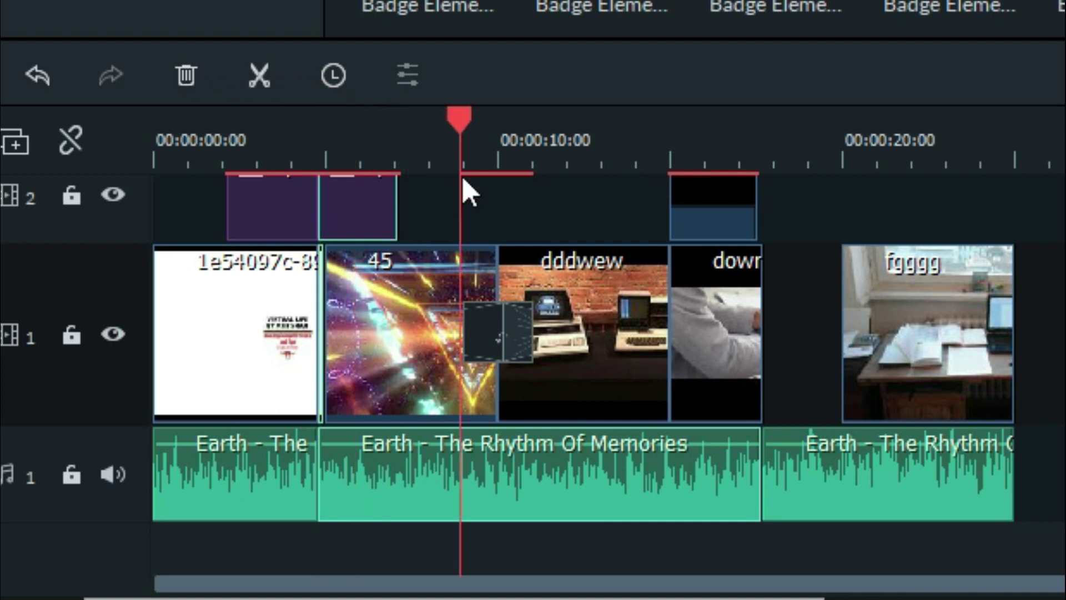
left_click(257, 75)
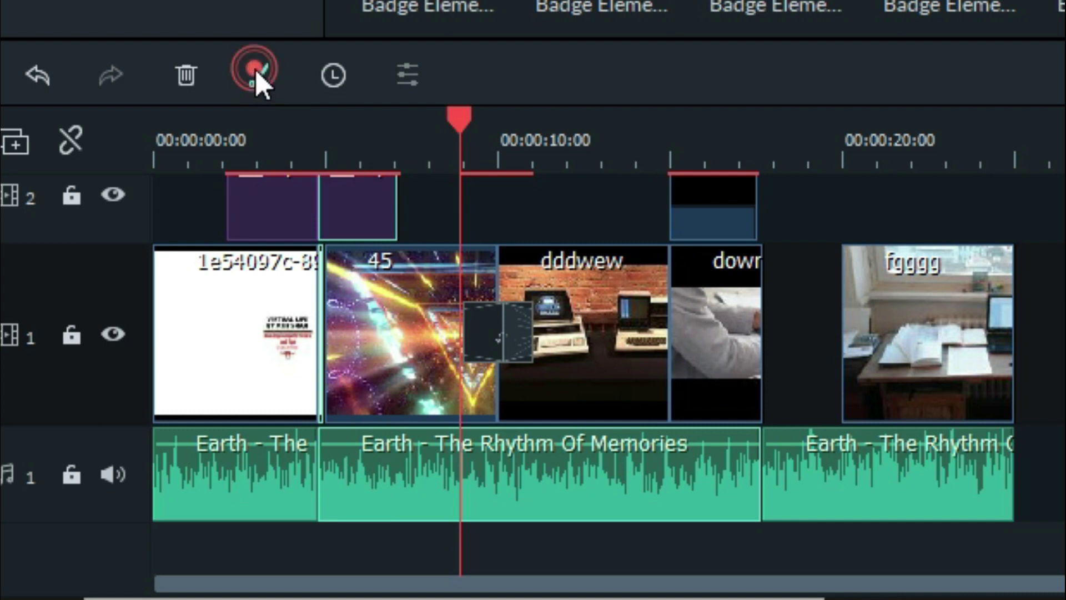
left_click(375, 329)
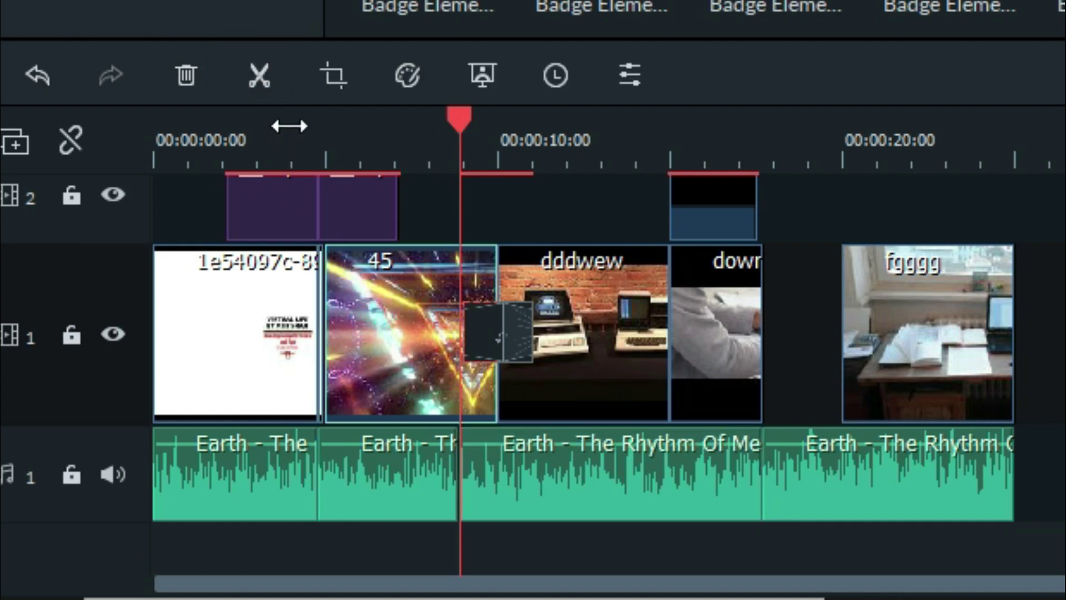
left_click(259, 76)
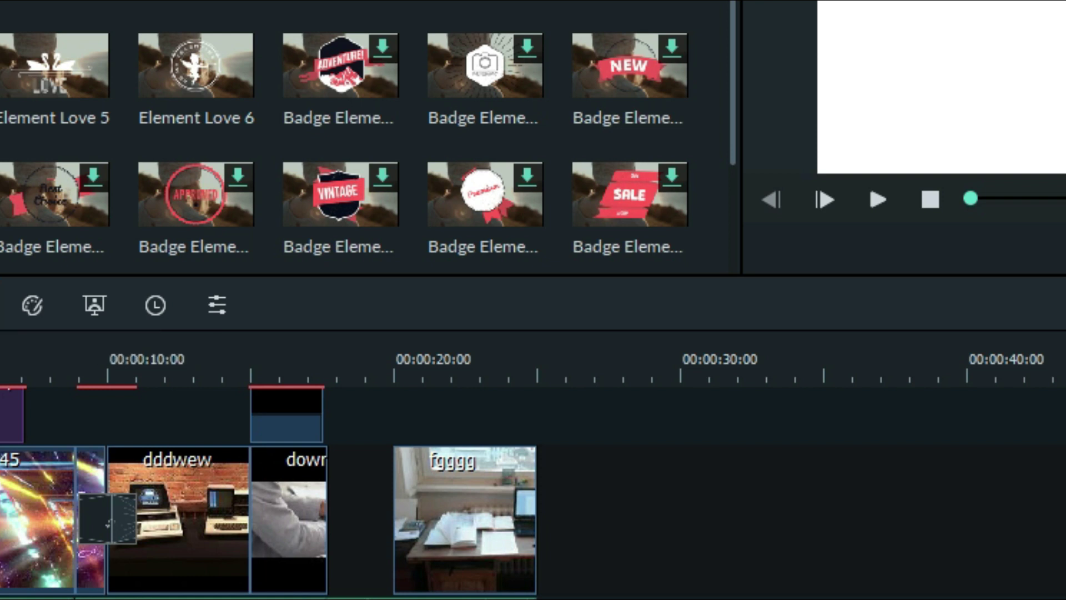
Shrink the crop frame of the first image clip around its logo and portrait, keeping Original Ratio, and apply it
left_click(95, 305)
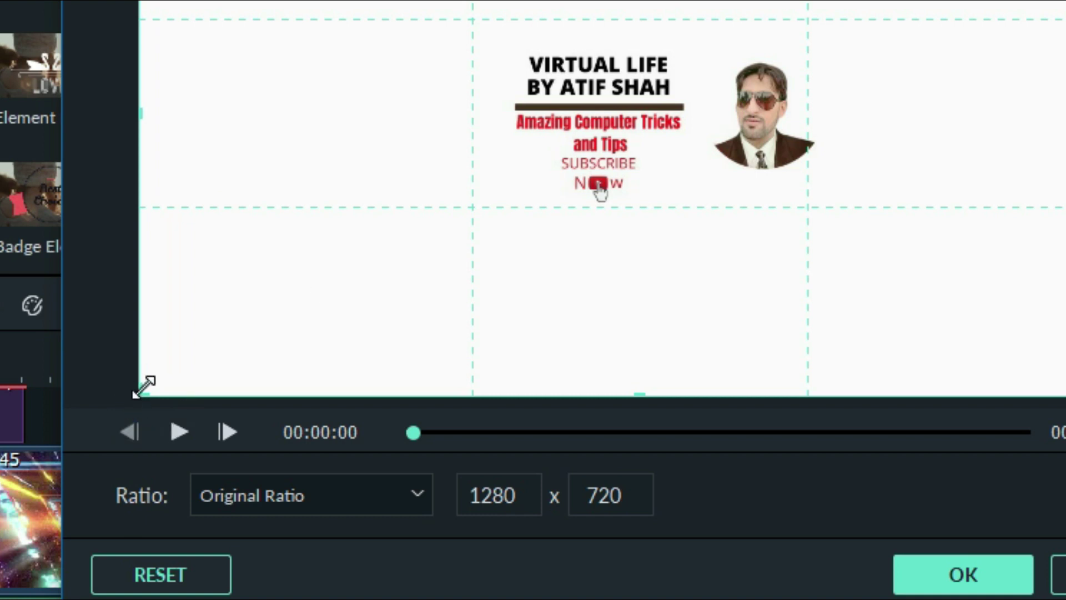
left_click_drag(143, 387, 469, 278)
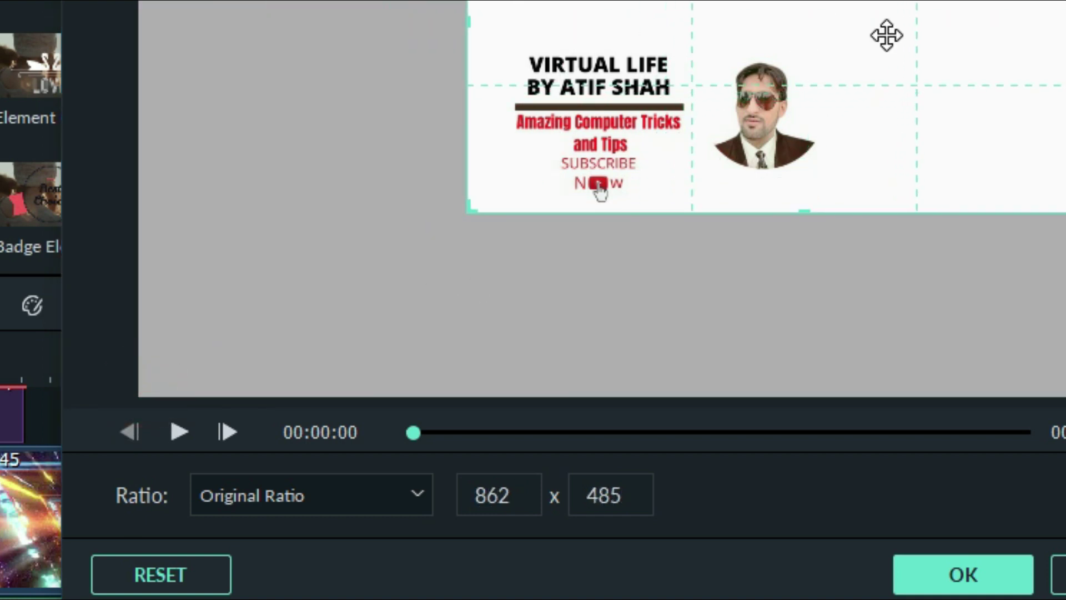
left_click_drag(1065, 1, 816, 57)
left_click(929, 558)
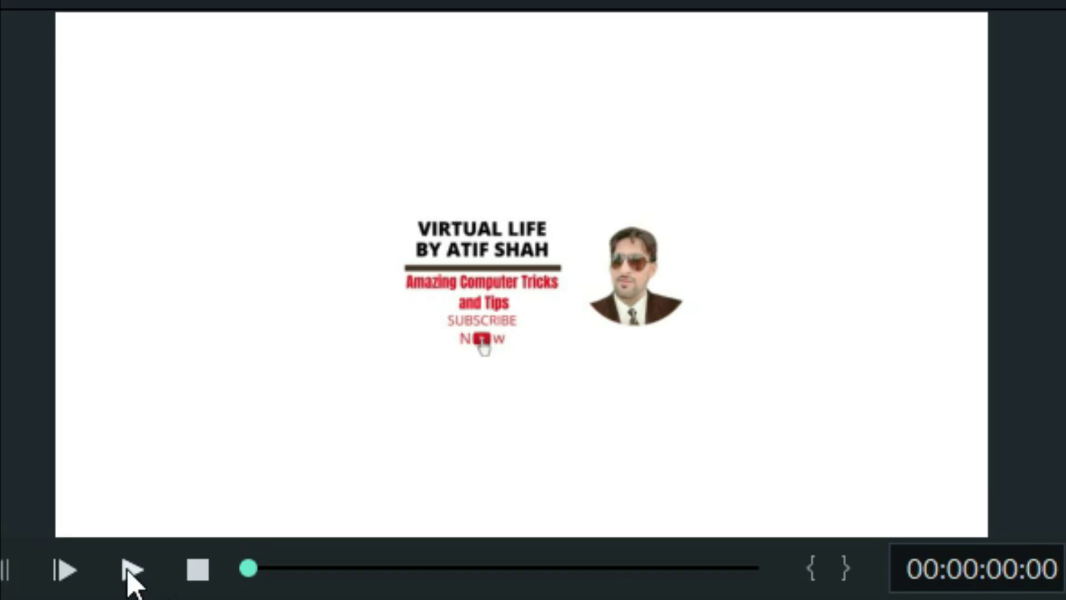
Play the timeline from the beginning and pause while the second part of the opener title is showing
left_click(878, 198)
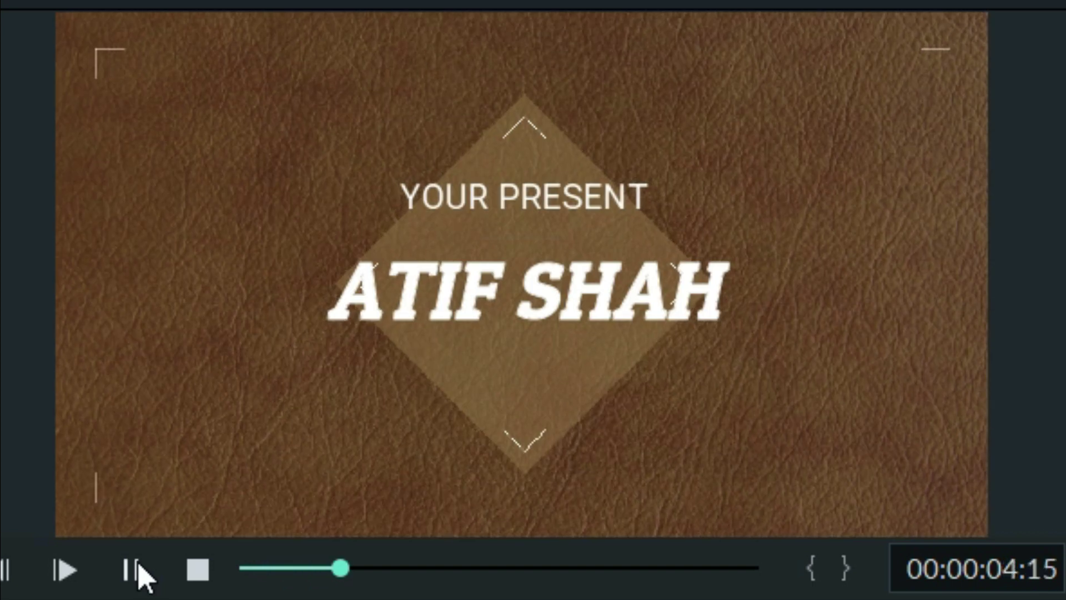
left_click(139, 566)
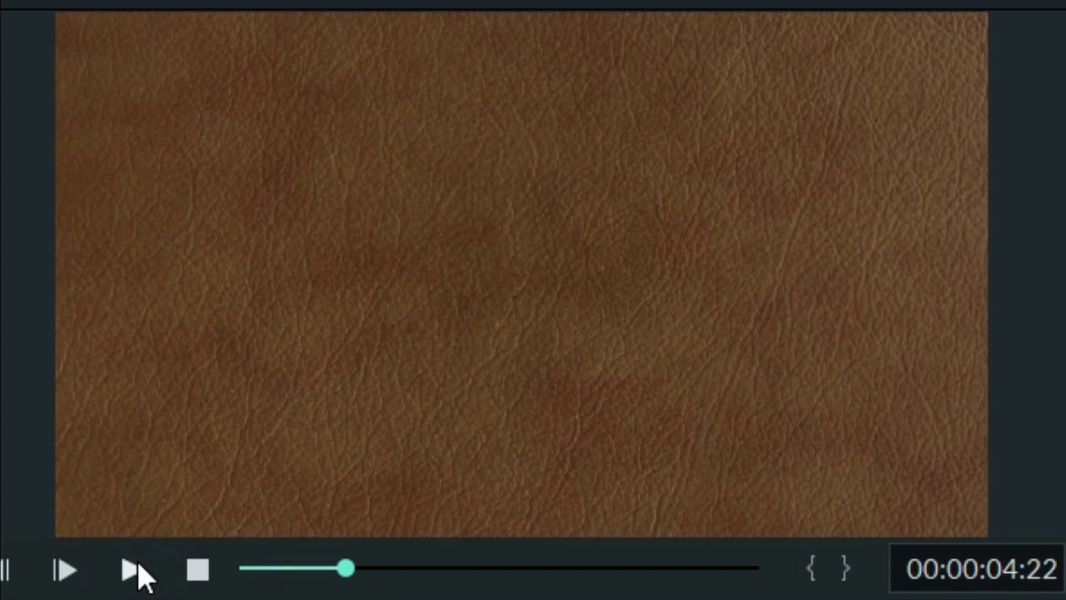
left_click(138, 564)
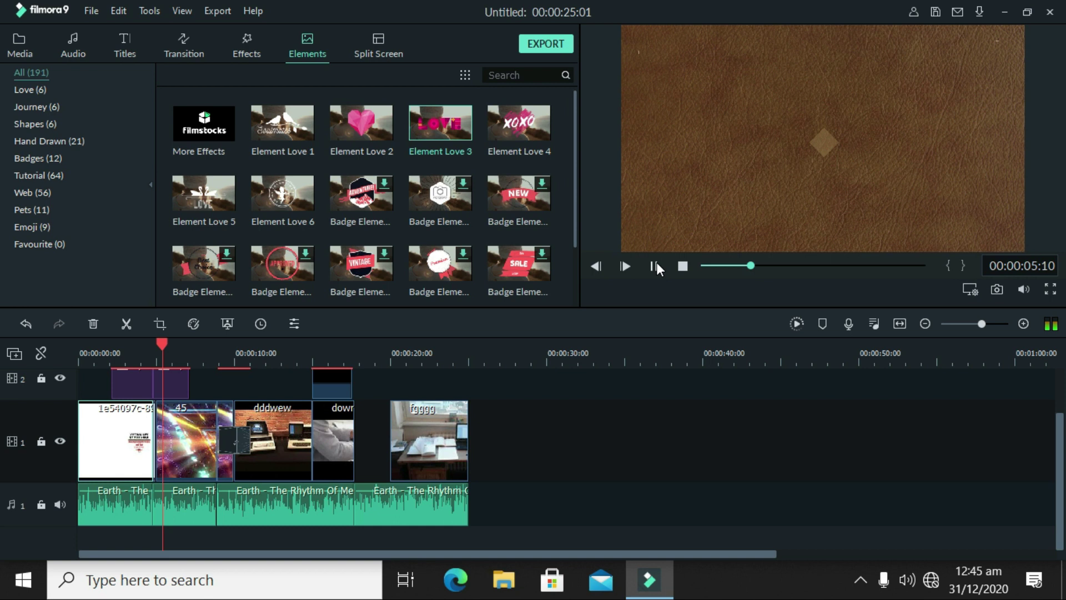
left_click(656, 266)
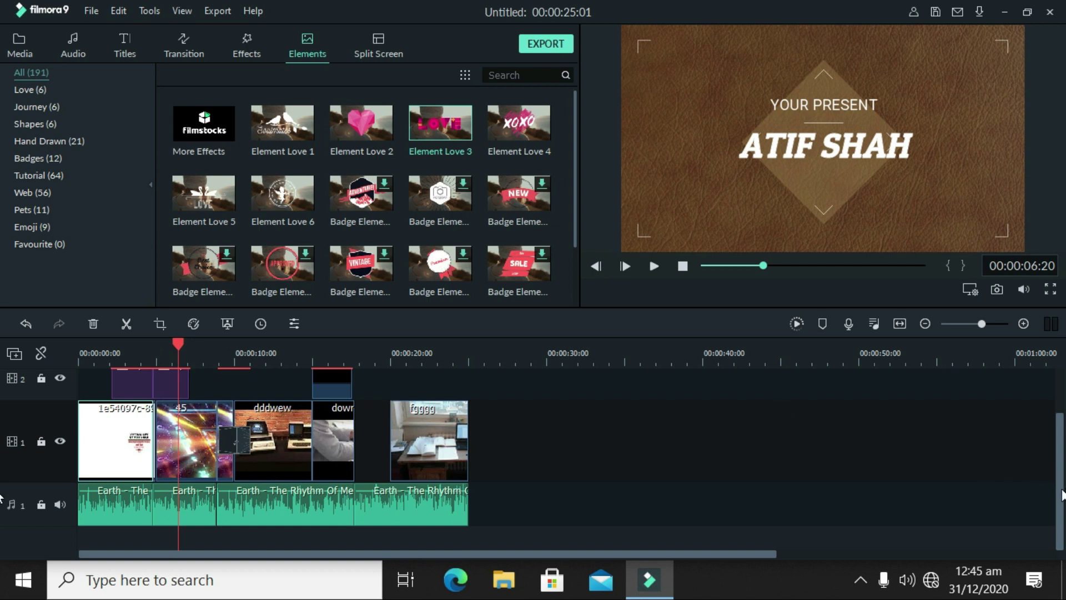
Preview the y2mate.com like-and-subscribe video, place it on video track 2 before the love element, and match the project settings to the media
left_click_drag(1060, 495, 1061, 425)
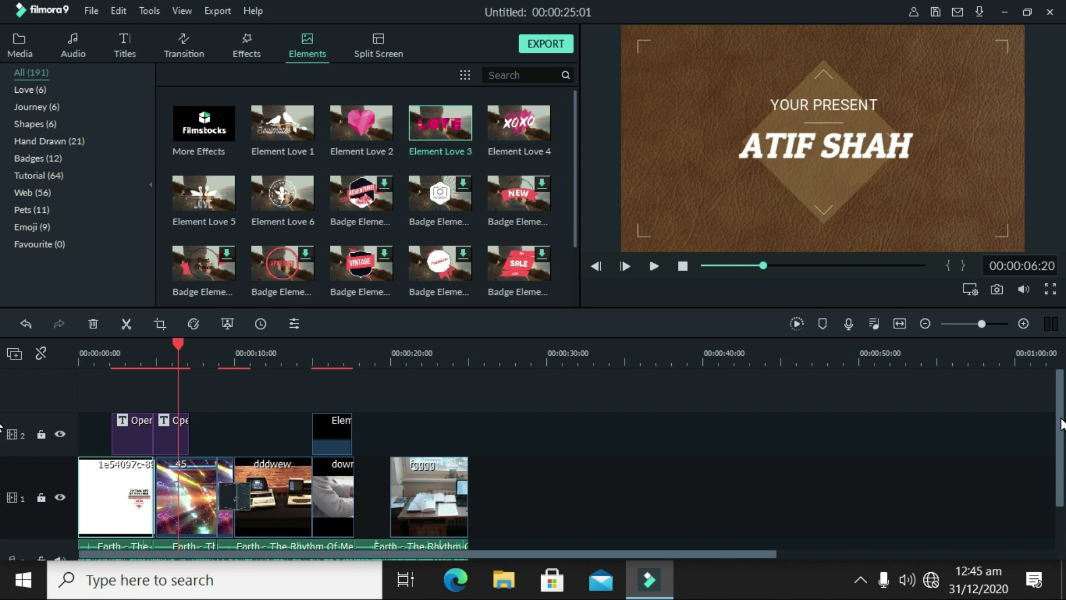
left_click(22, 43)
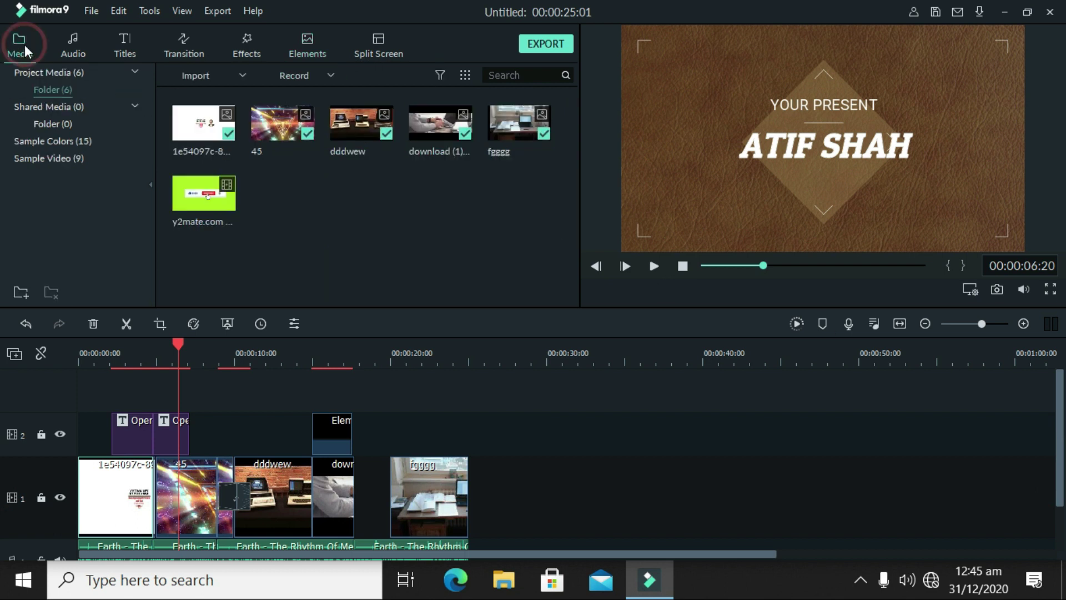
left_click(221, 202)
double_click(227, 202)
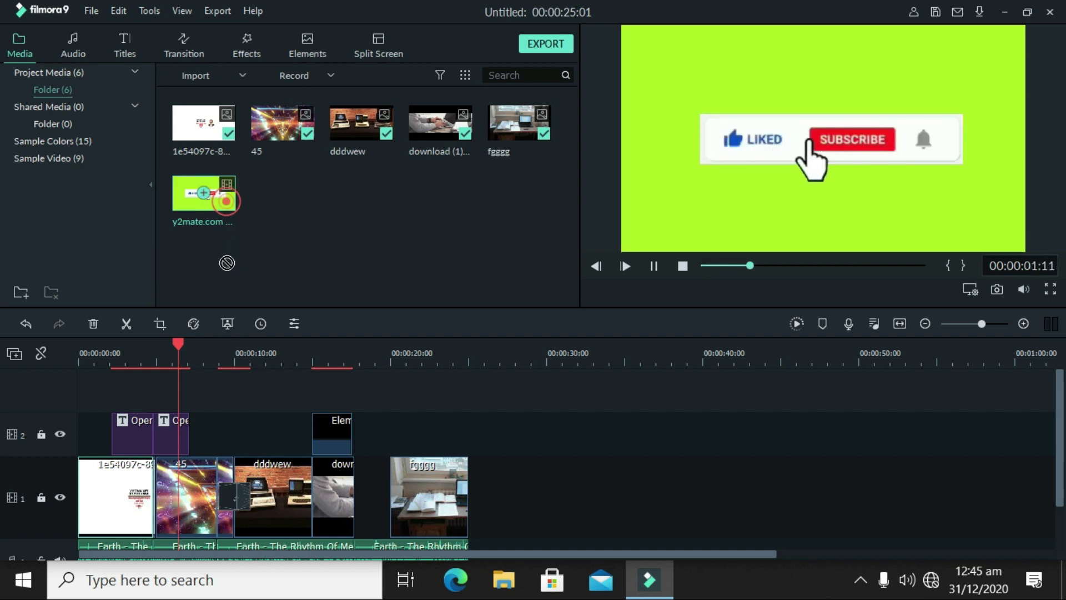
left_click_drag(224, 462, 225, 439)
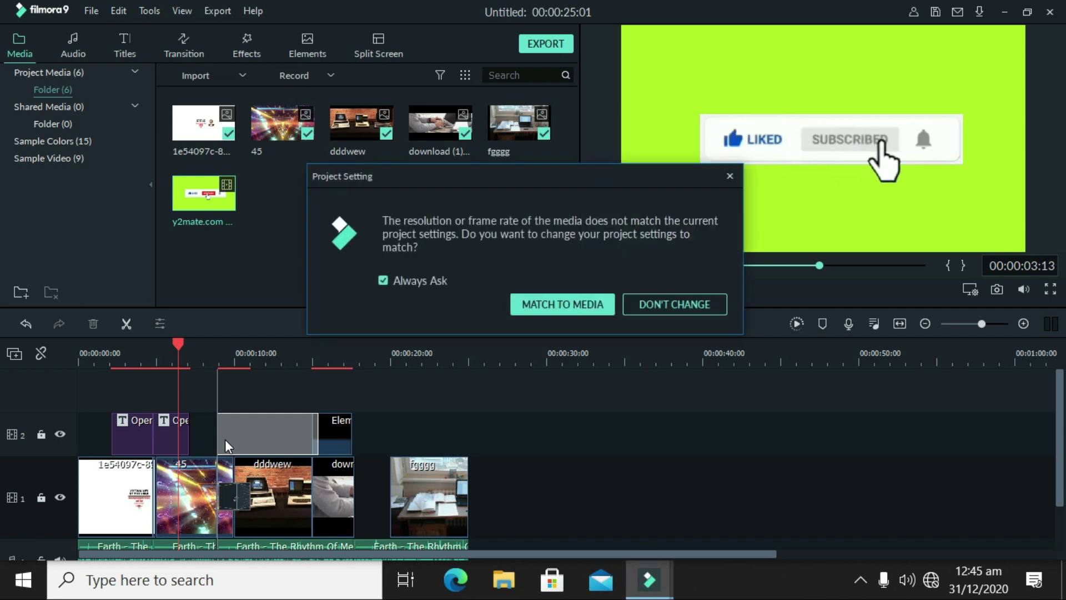
left_click(582, 308)
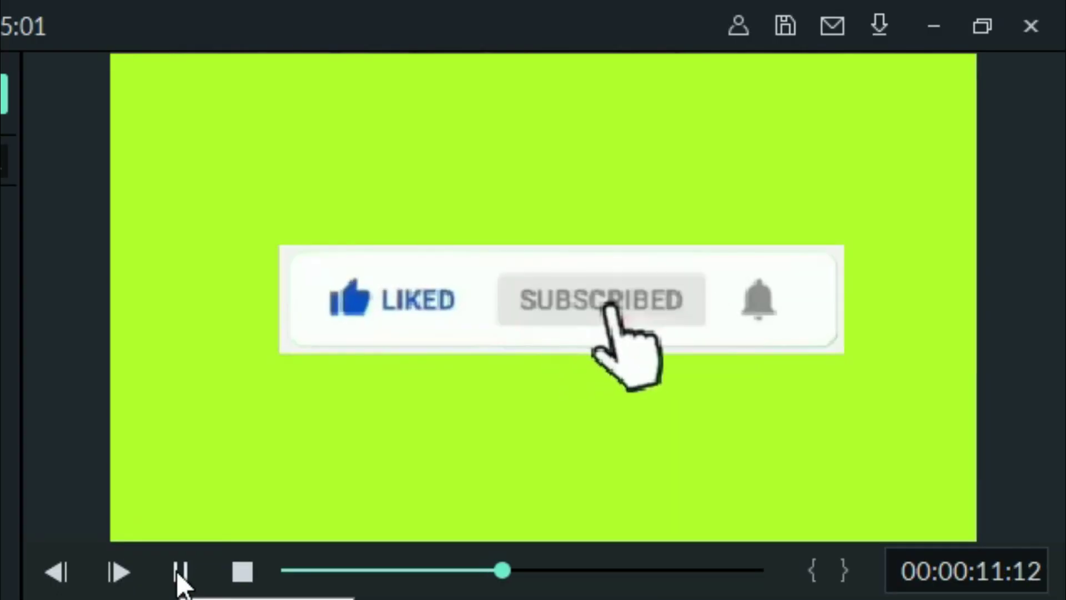
Pause on the subscribe overlay, enable Chroma Key for its clip, and sample the yellow-green background as the key colour
left_click(179, 572)
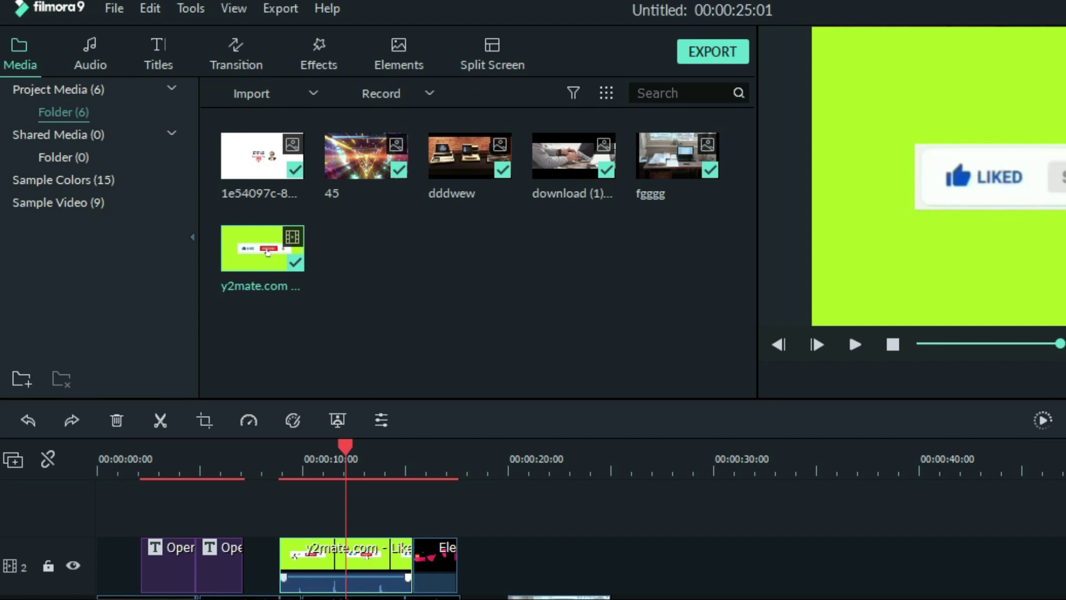
right_click(366, 546)
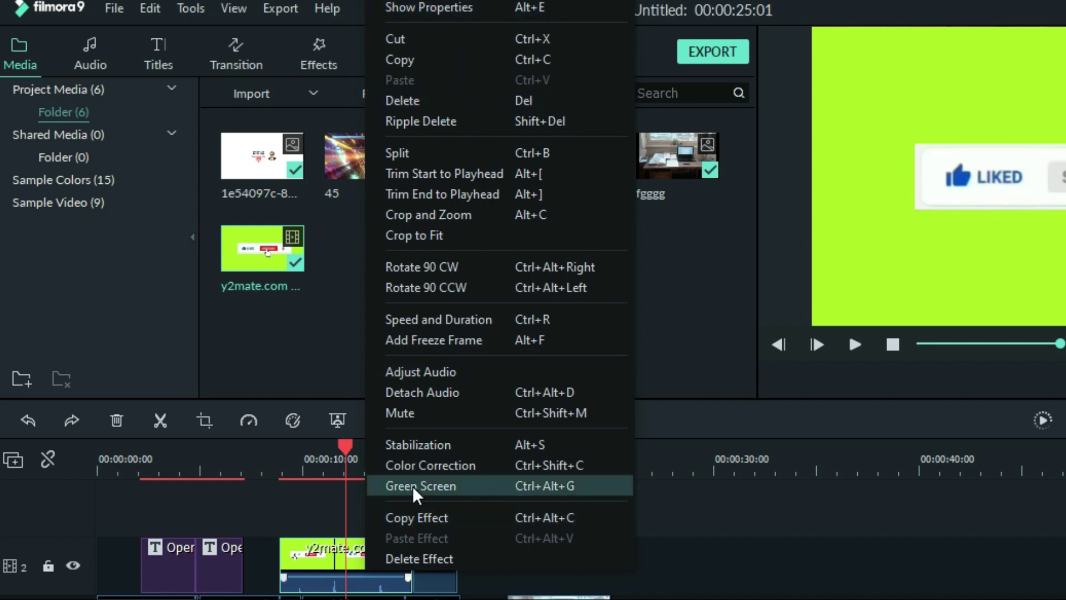
left_click(481, 7)
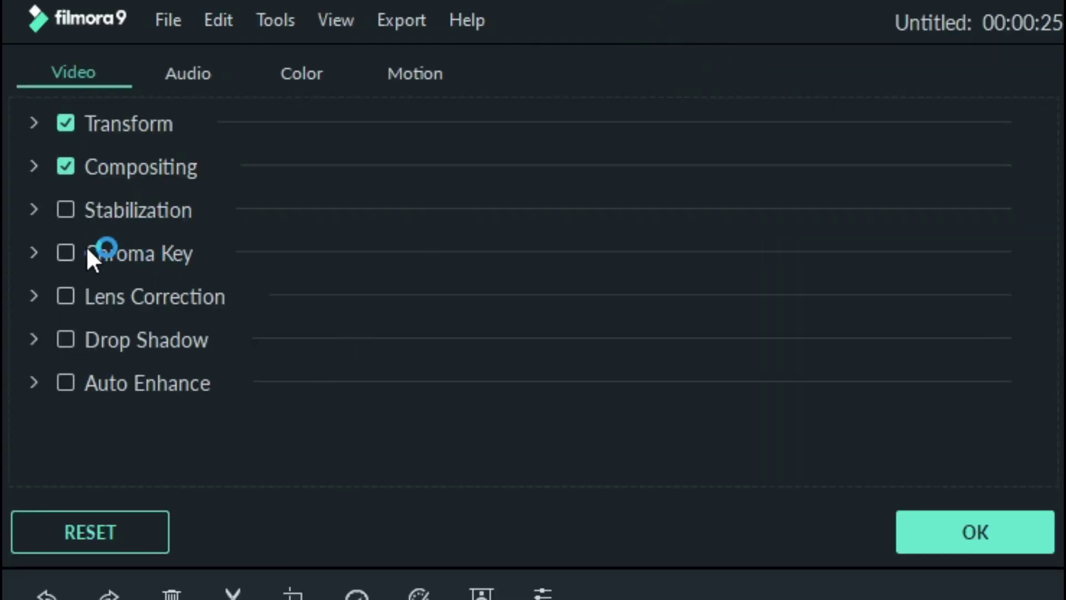
left_click(65, 253)
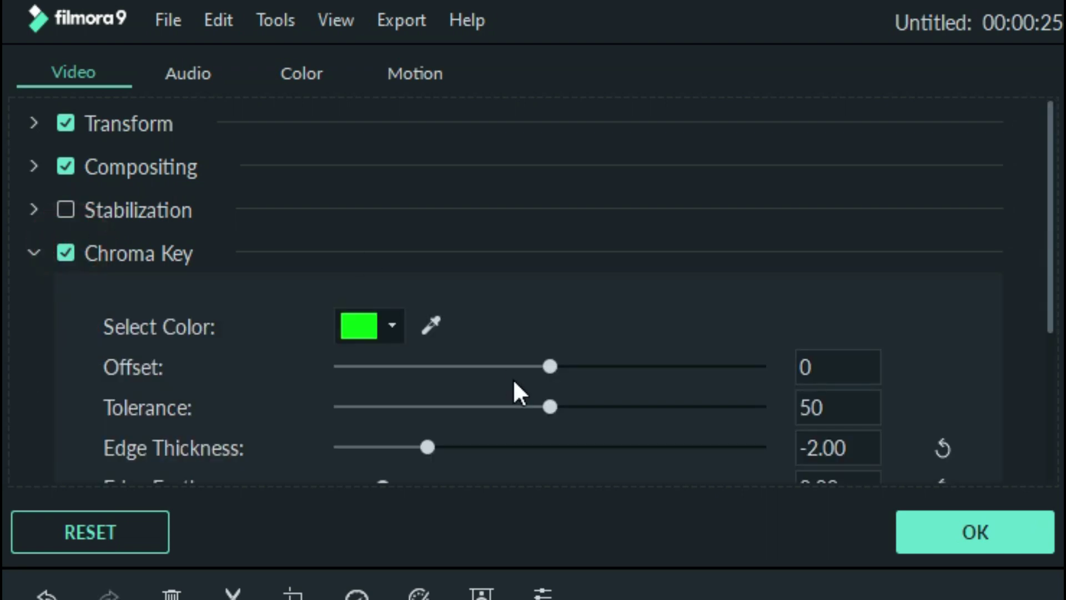
left_click(392, 326)
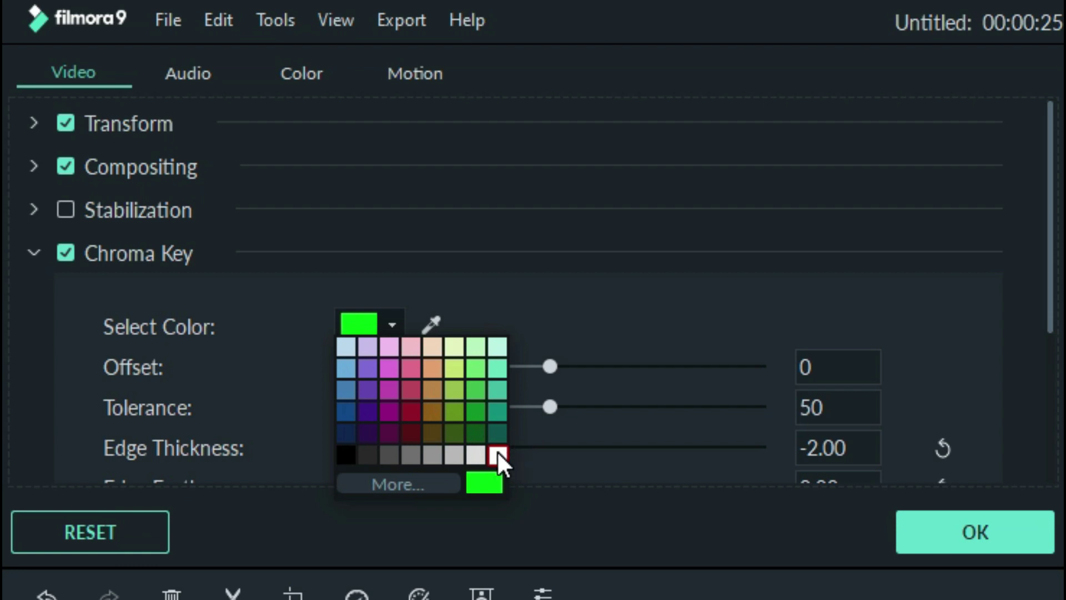
left_click(497, 454)
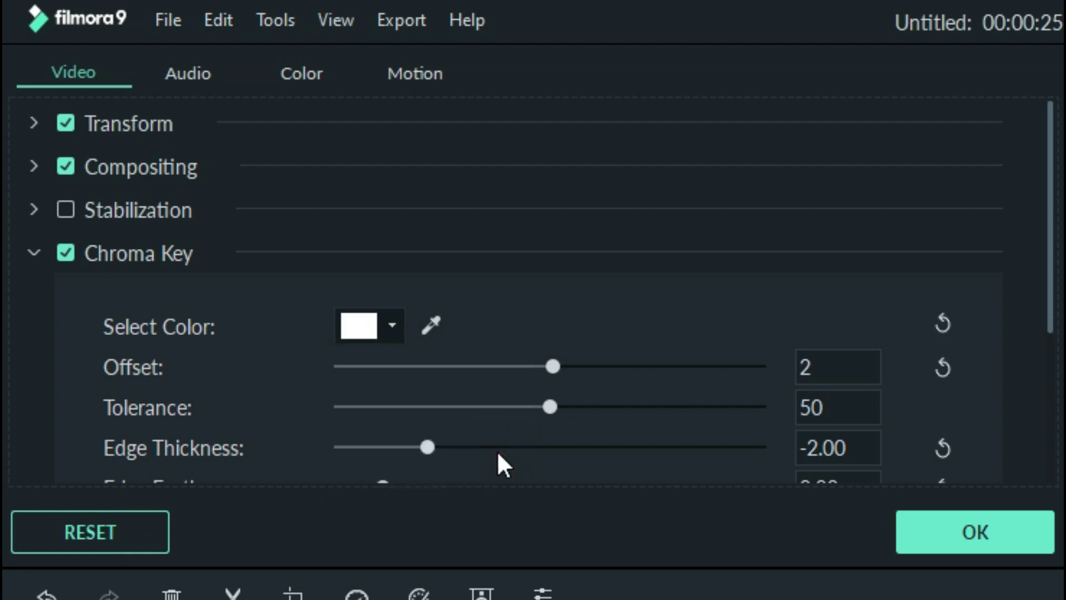
left_click(432, 325)
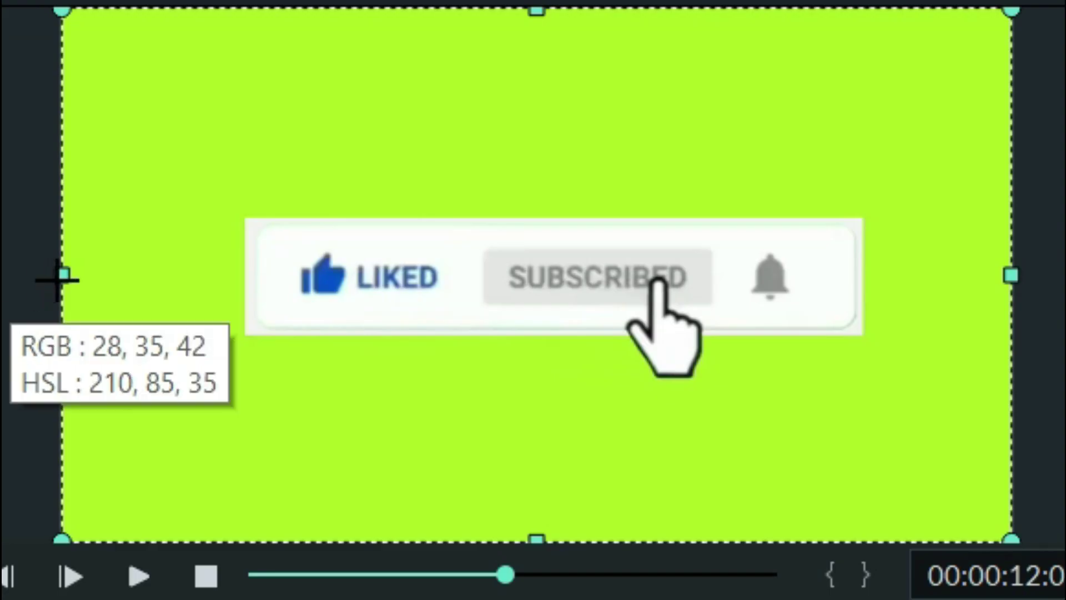
left_click(236, 250)
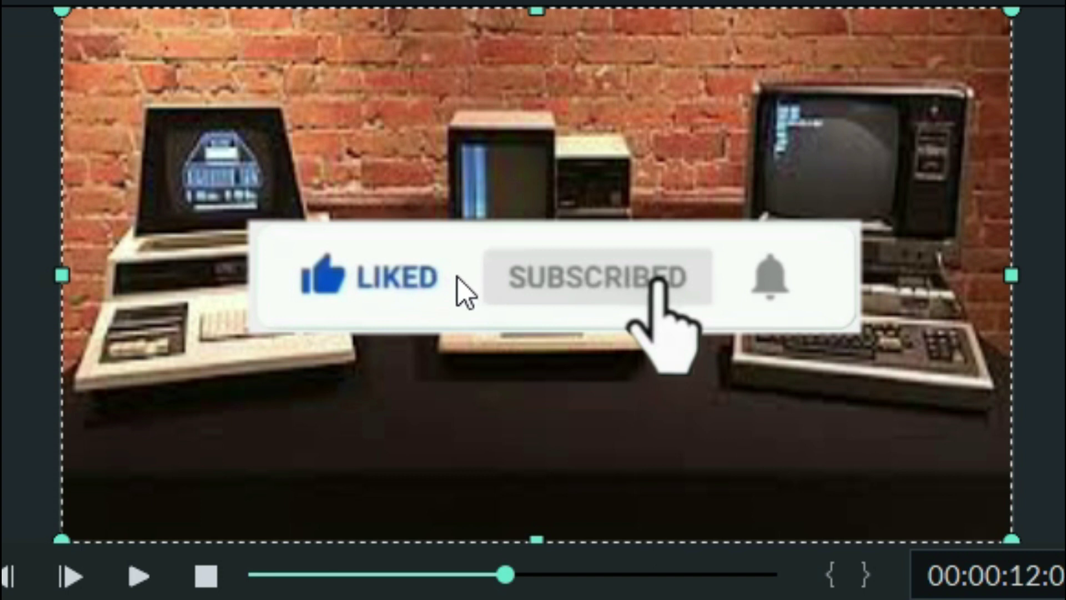
Move the subscribe overlay to the lower middle of the picture, set the Chroma Key Offset to 100 and Tolerance to 37, and apply
left_click_drag(459, 275, 198, 468)
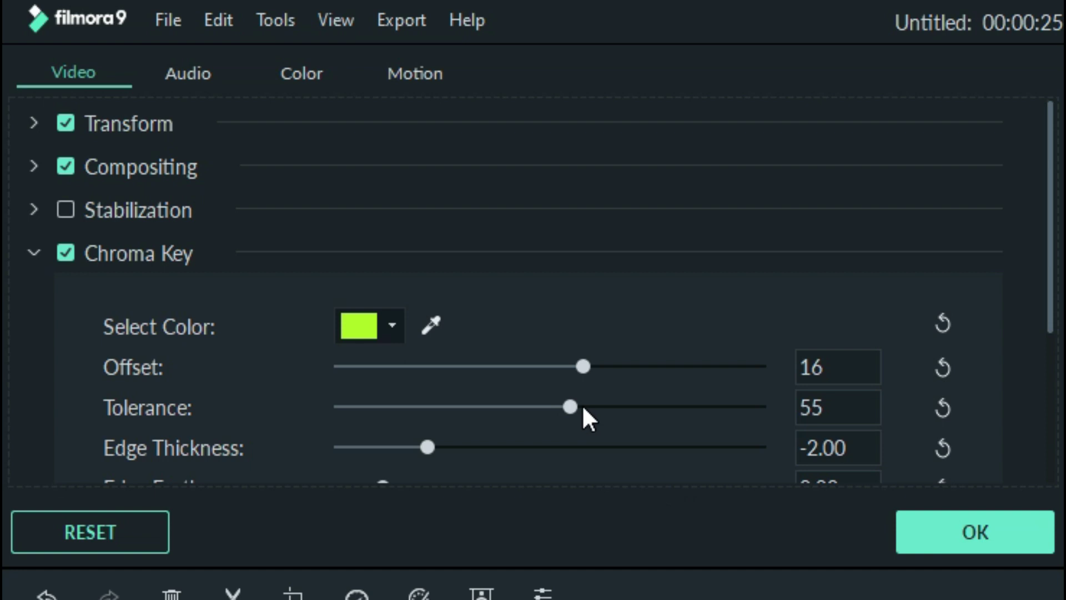
left_click_drag(581, 365, 801, 374)
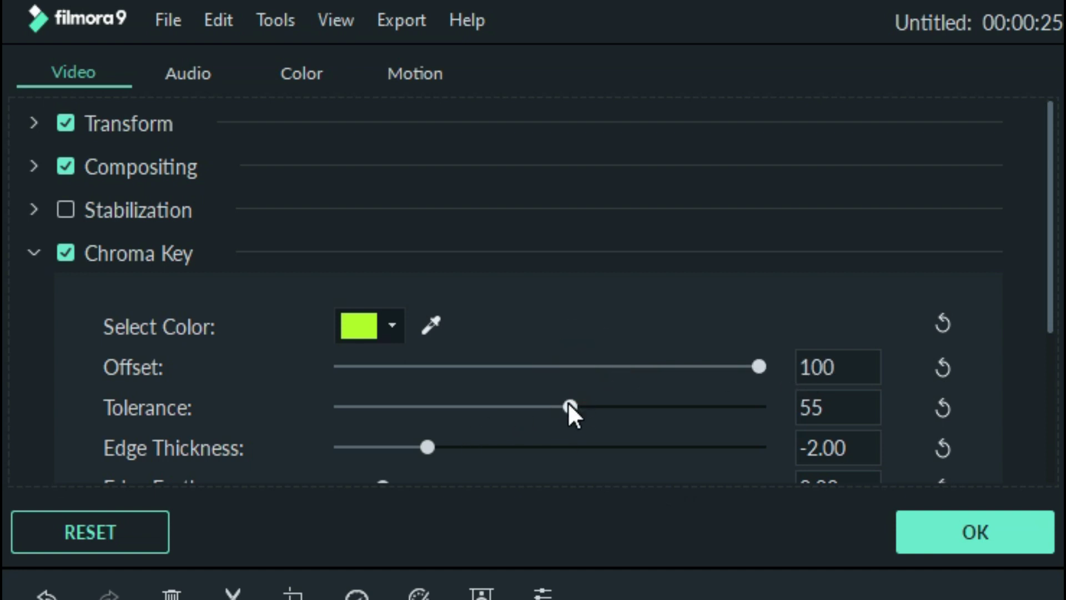
left_click_drag(567, 402, 492, 410)
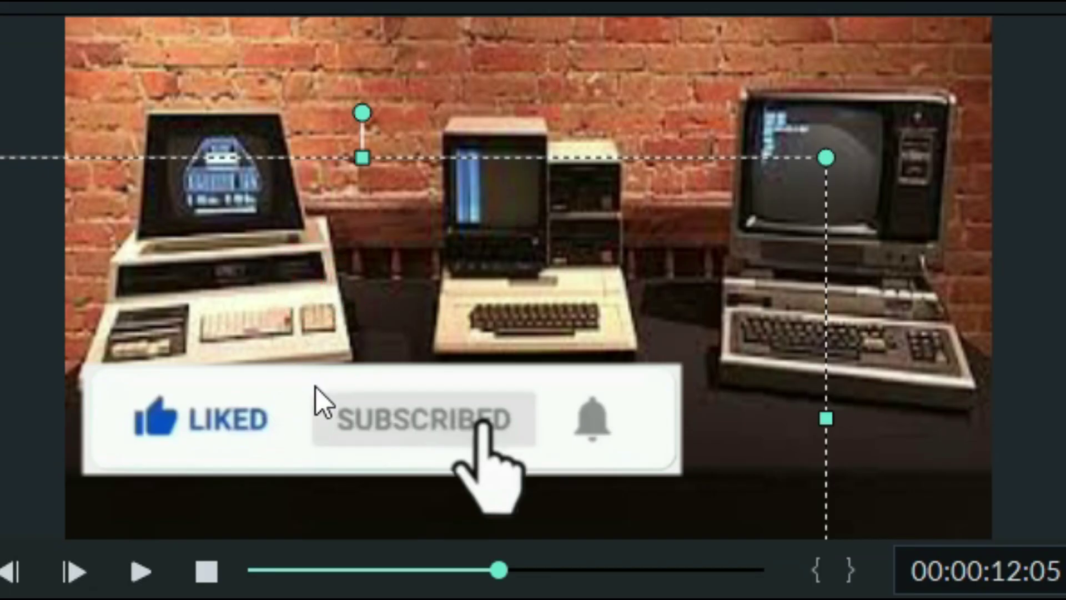
left_click_drag(315, 388, 414, 408)
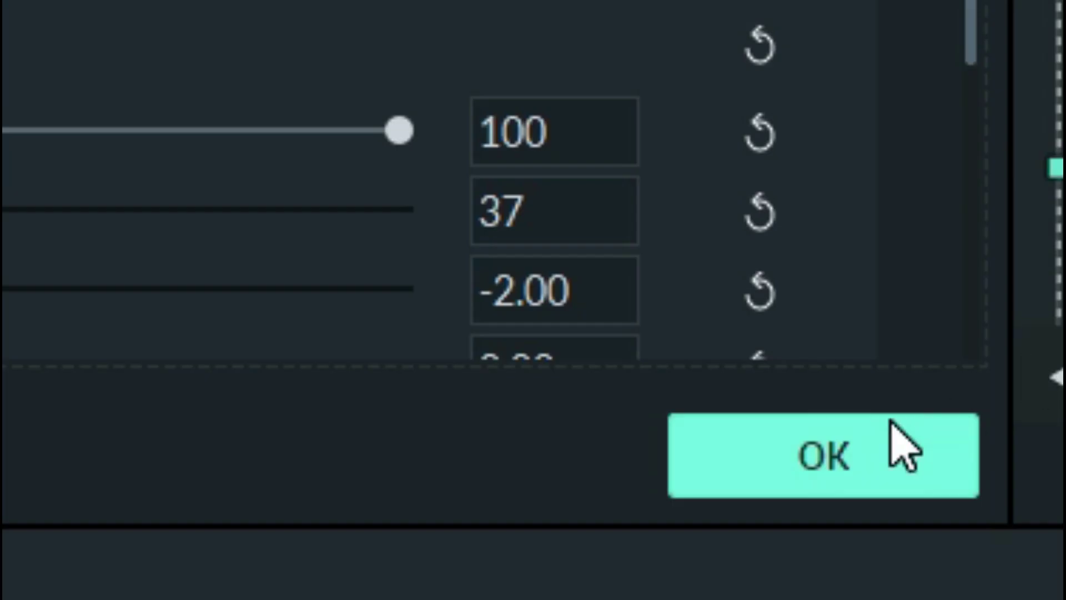
left_click(889, 421)
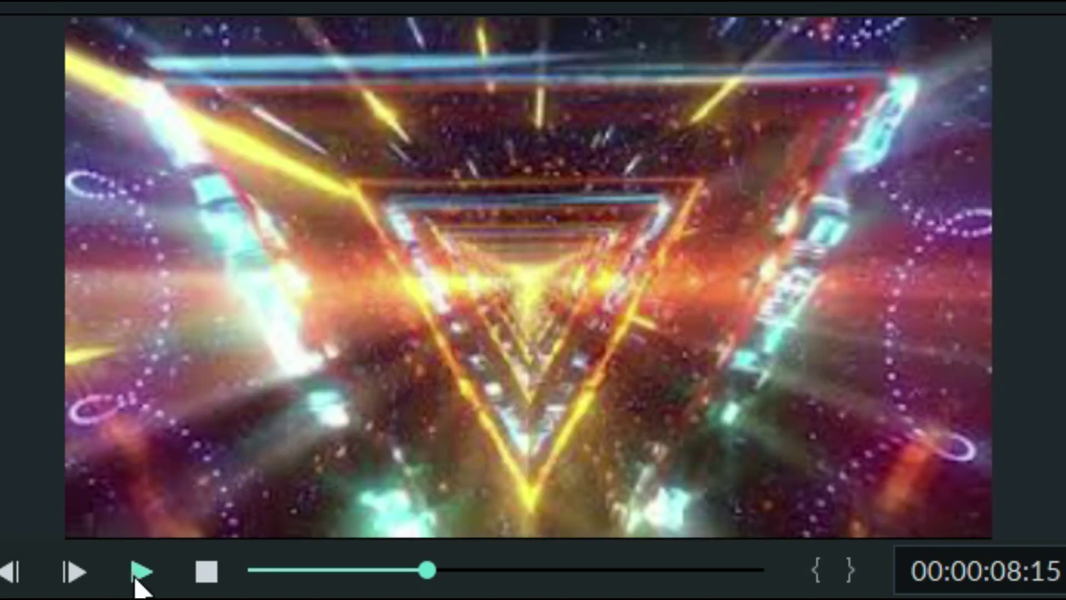
Play the keyed subscribe overlay from the 45 clip and pause at the start of the download (1) clip
left_click(139, 572)
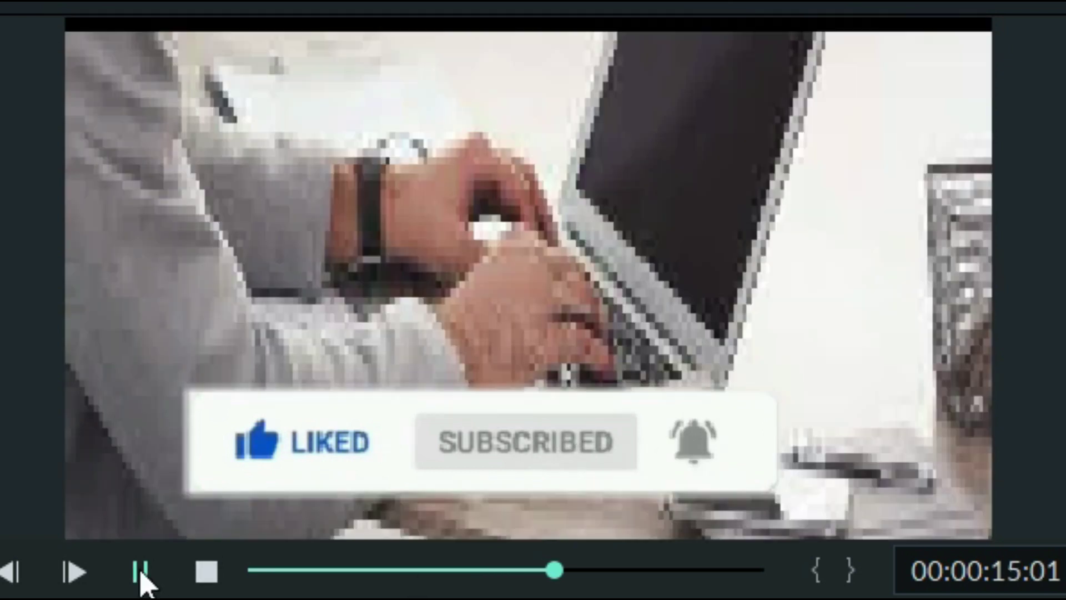
left_click(141, 575)
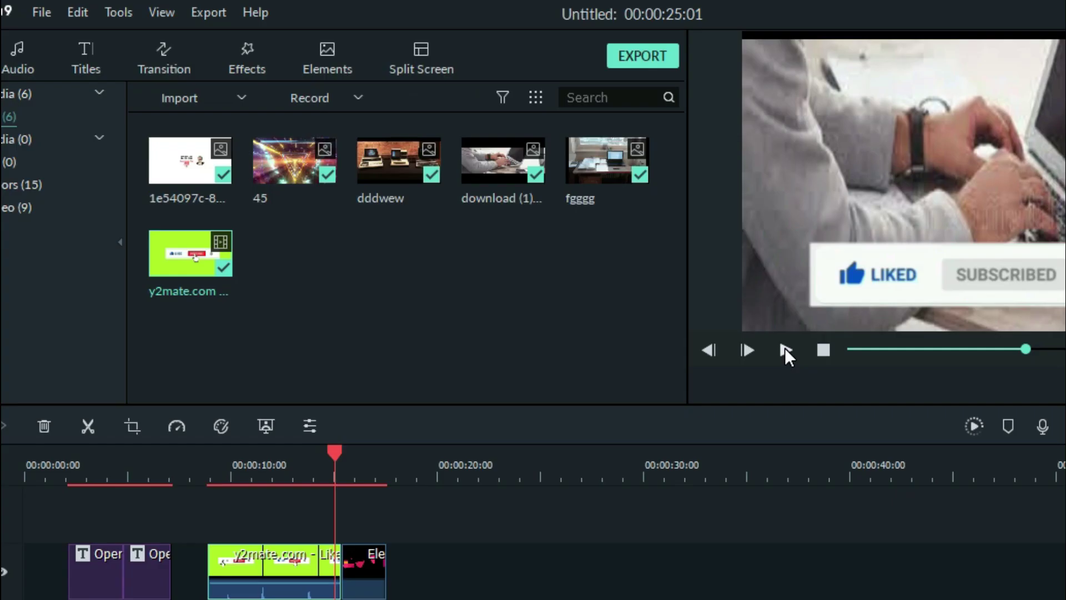
Try to export the finished video and dismiss the message
left_click(662, 52)
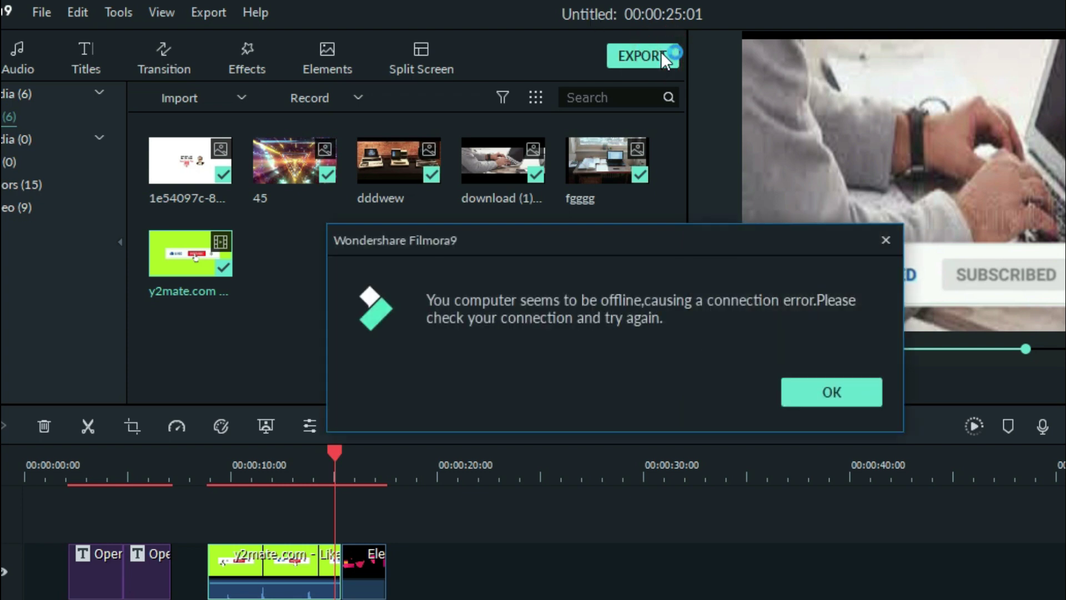
left_click(825, 395)
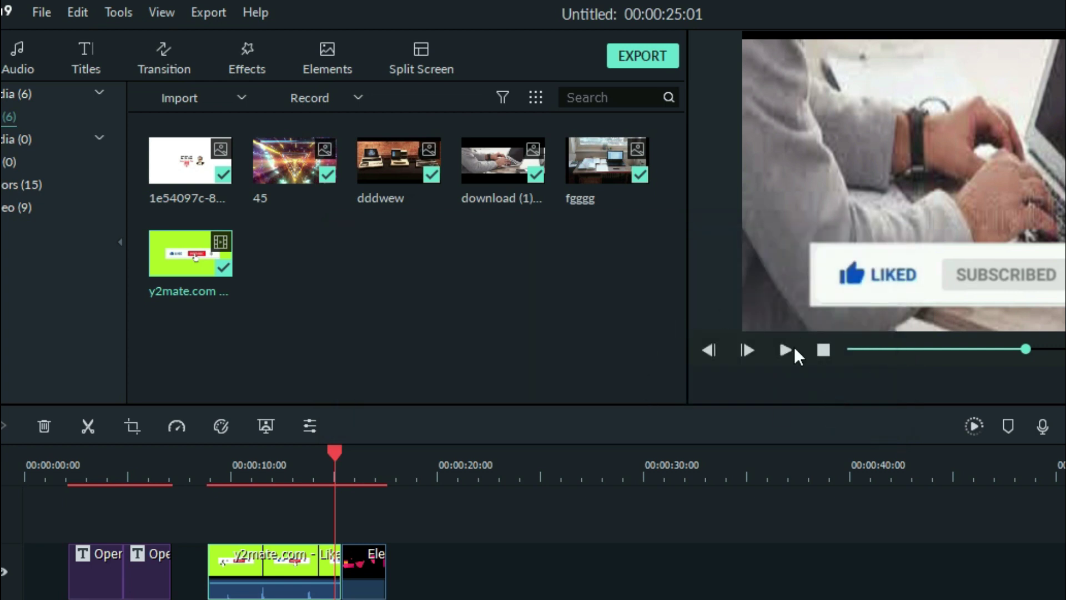